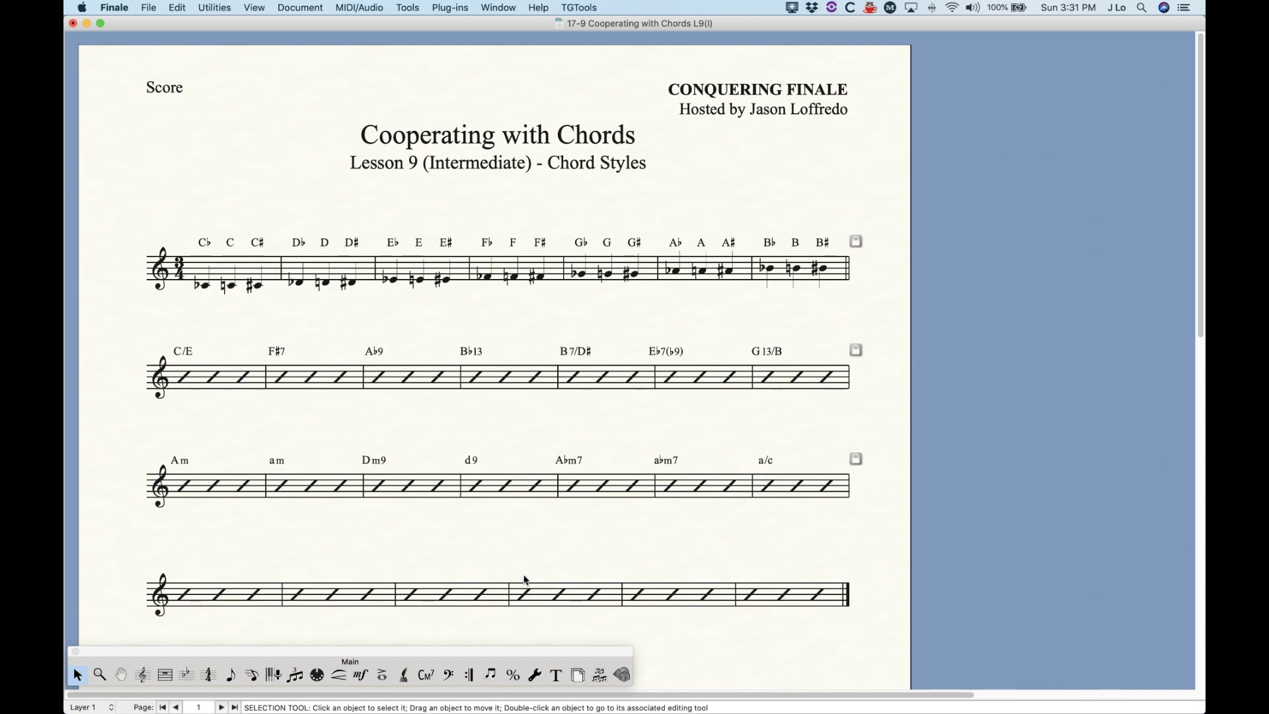
Step: Change the score's chord style from the Chord tool to European and show the result without chord handles
{"action": "left_click", "coordinate": [427, 675]}
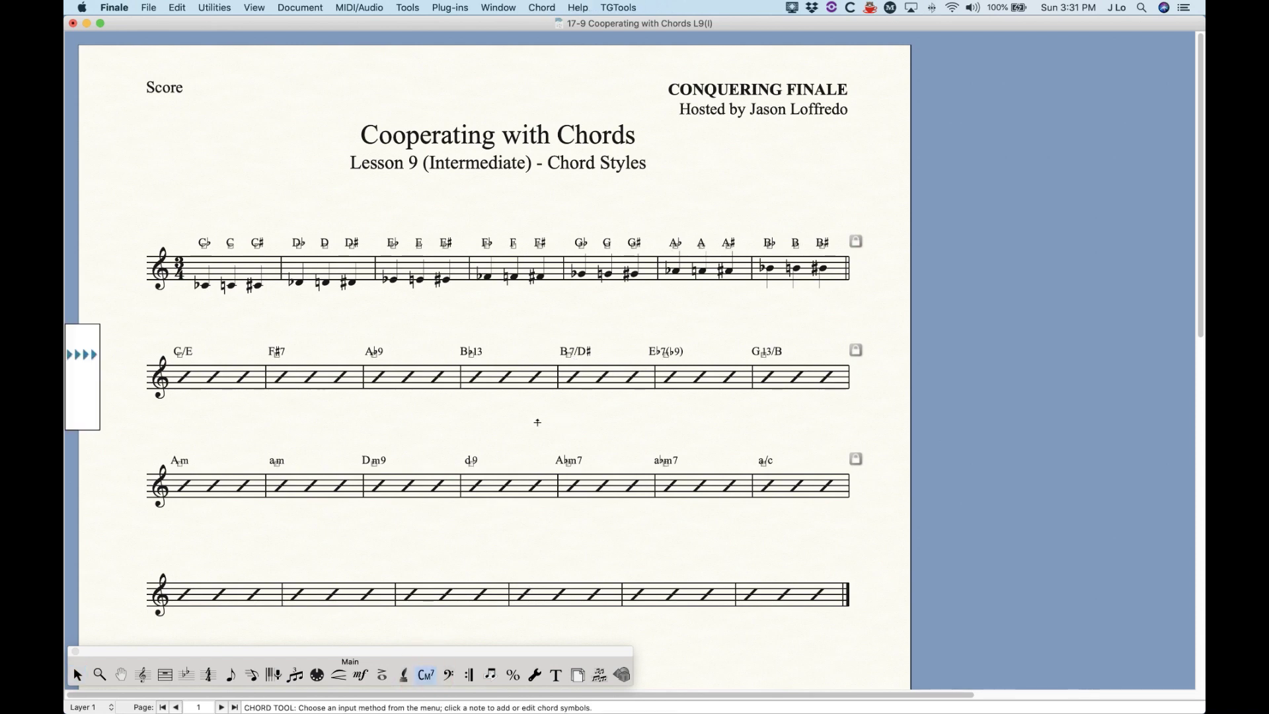
{"action": "left_click", "coordinate": [547, 6]}
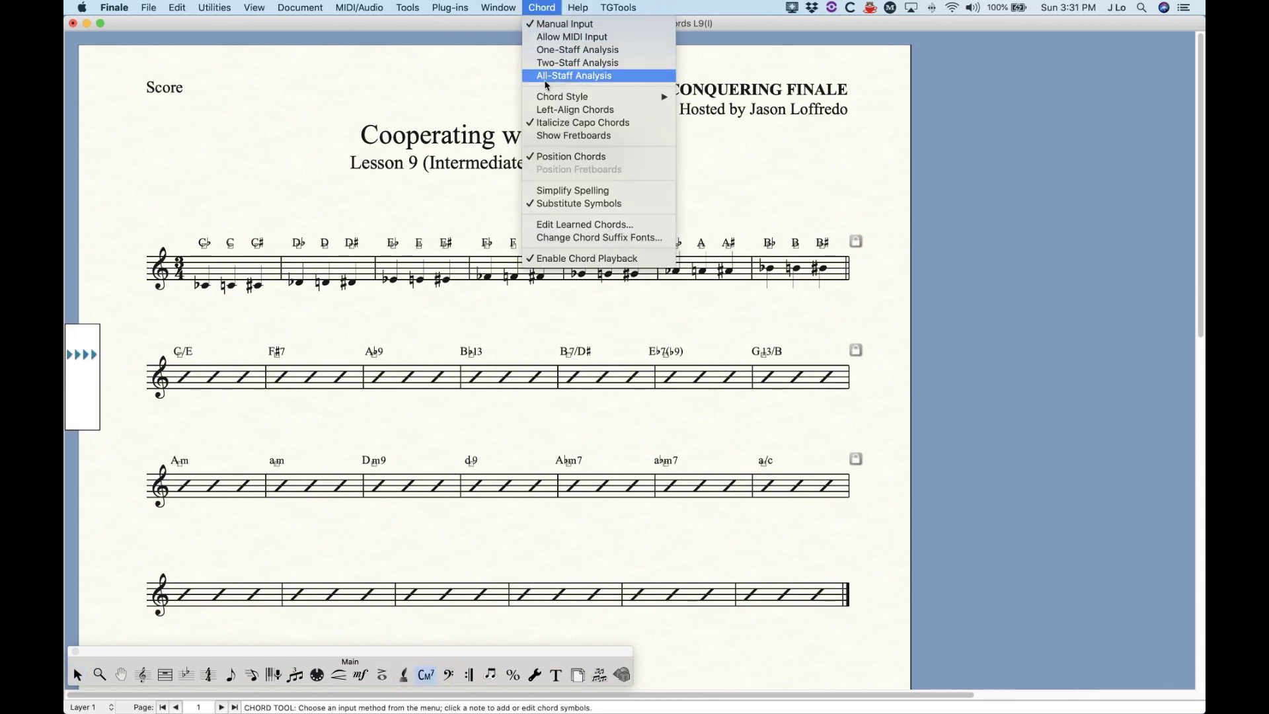
{"action": "mouse_move", "coordinate": [580, 98]}
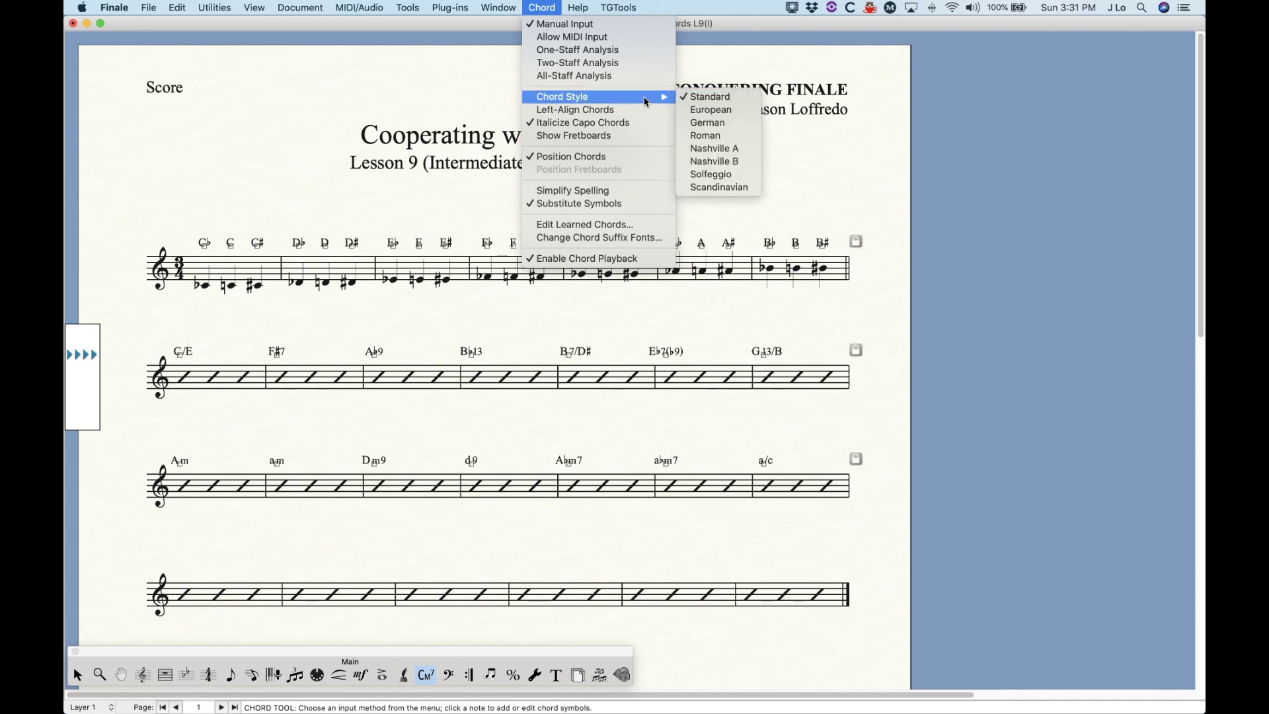
{"action": "left_click", "coordinate": [717, 111]}
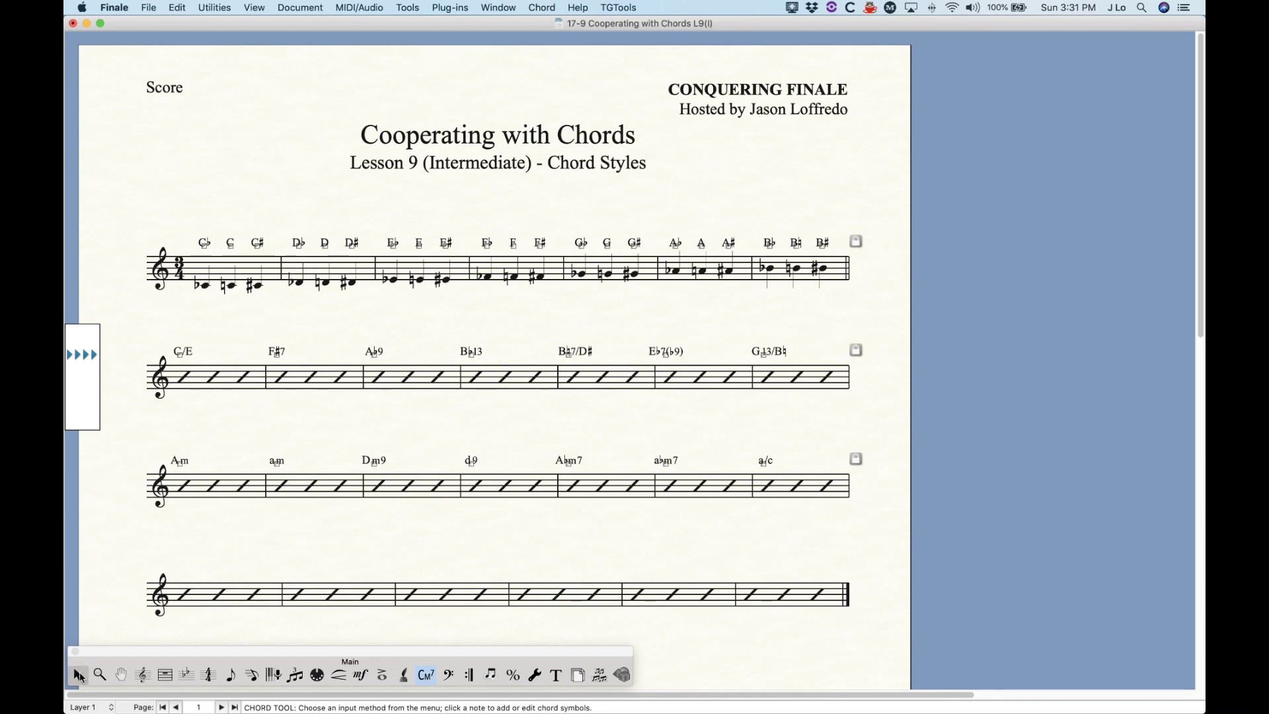
{"action": "left_click", "coordinate": [79, 675]}
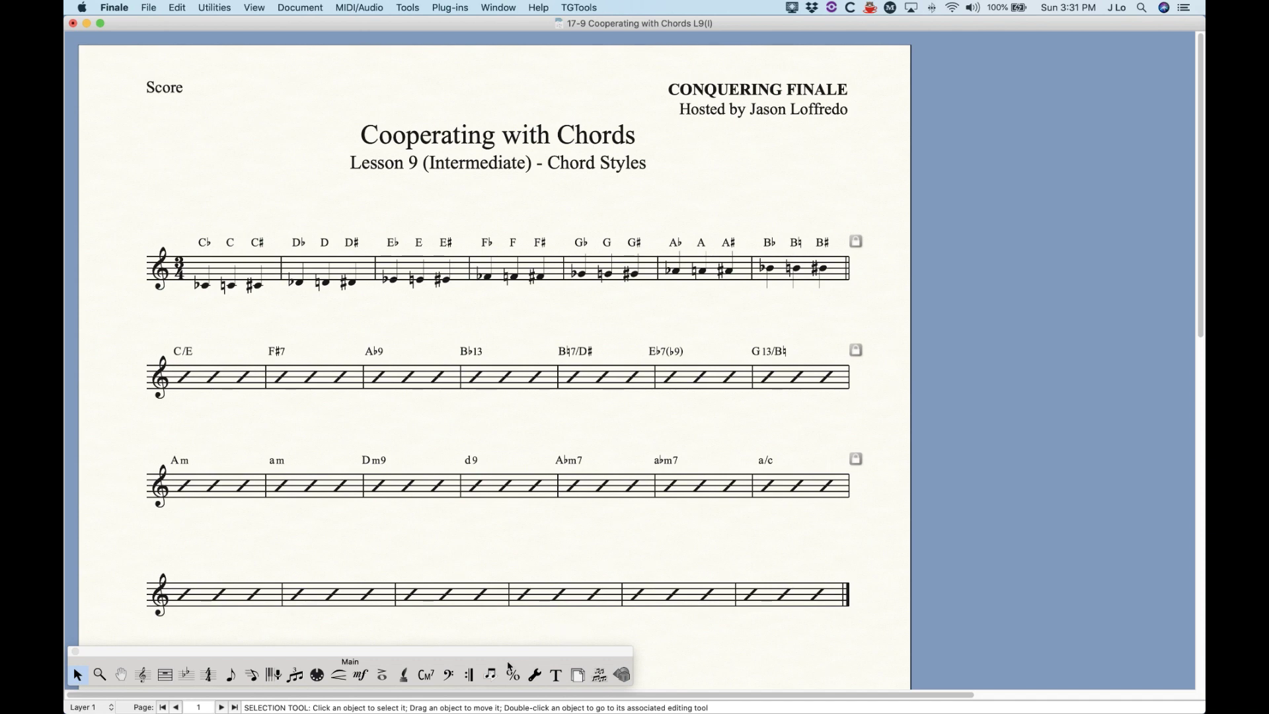
Step: Switch the score's chord style back to Standard and return to the Selection tool
{"action": "left_click", "coordinate": [426, 675]}
{"action": "left_click", "coordinate": [533, 6]}
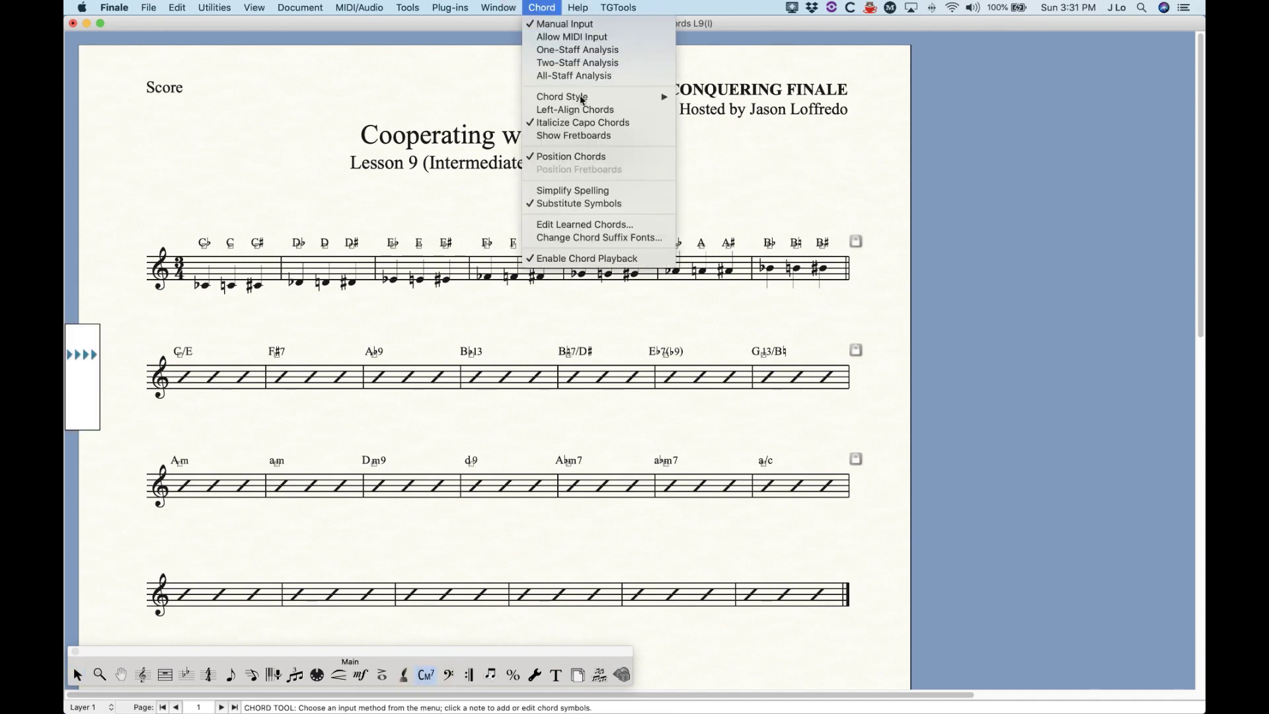
{"action": "left_click", "coordinate": [708, 103]}
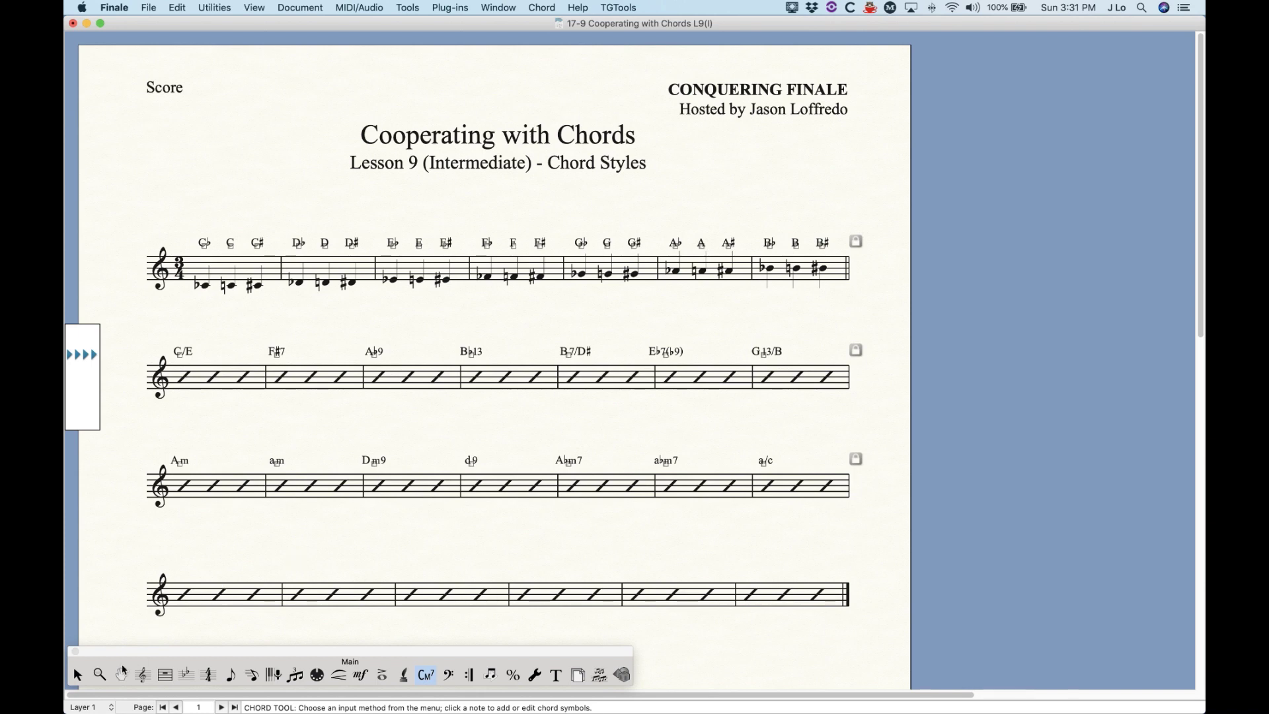
{"action": "left_click", "coordinate": [76, 675]}
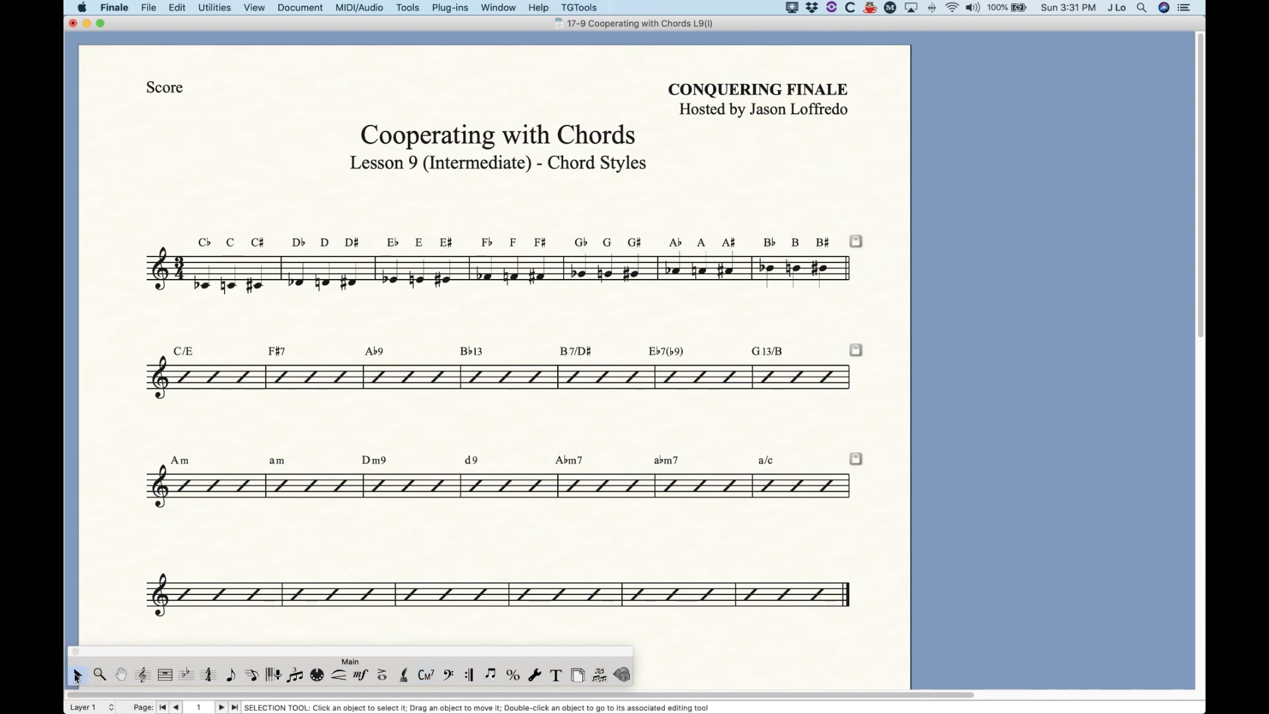
Step: Set the score's chord style to German and return to the Selection tool
{"action": "left_click", "coordinate": [426, 675]}
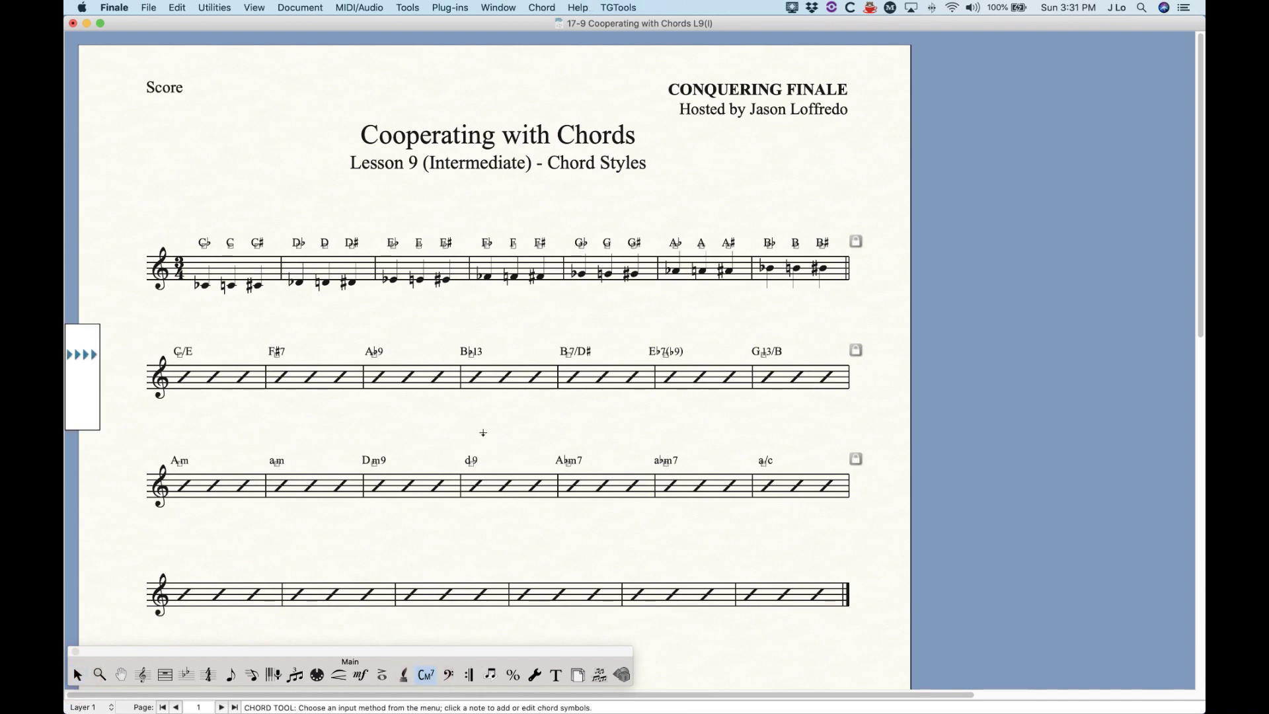
{"action": "left_click", "coordinate": [541, 7]}
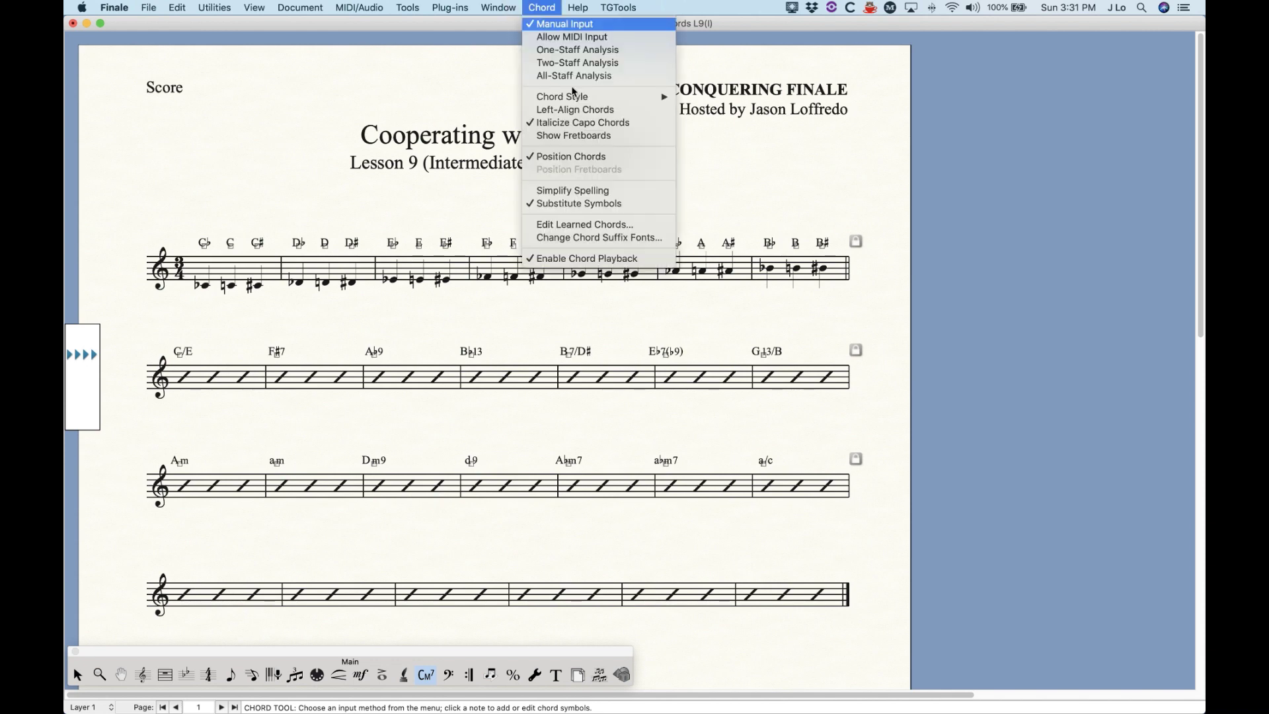
{"action": "left_click", "coordinate": [707, 122]}
{"action": "left_click", "coordinate": [78, 674]}
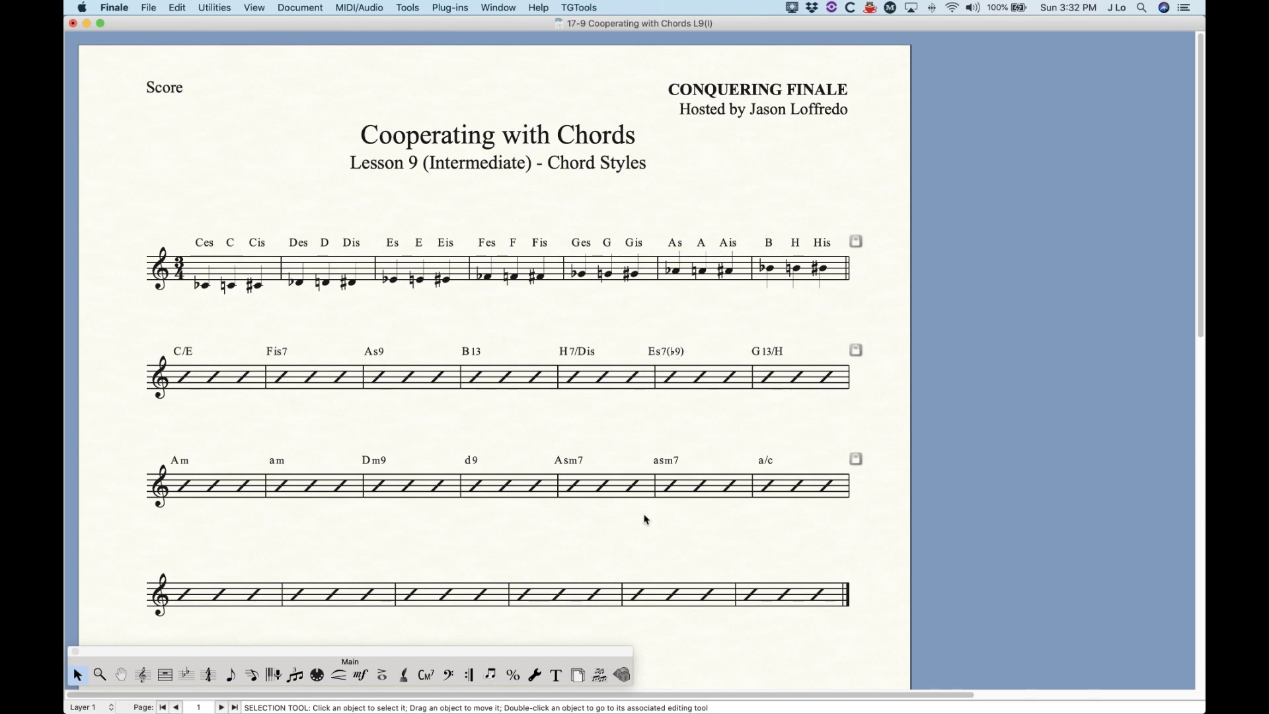
Step: Set the score's chord style to Roman and return to the Selection tool
{"action": "left_click", "coordinate": [426, 673]}
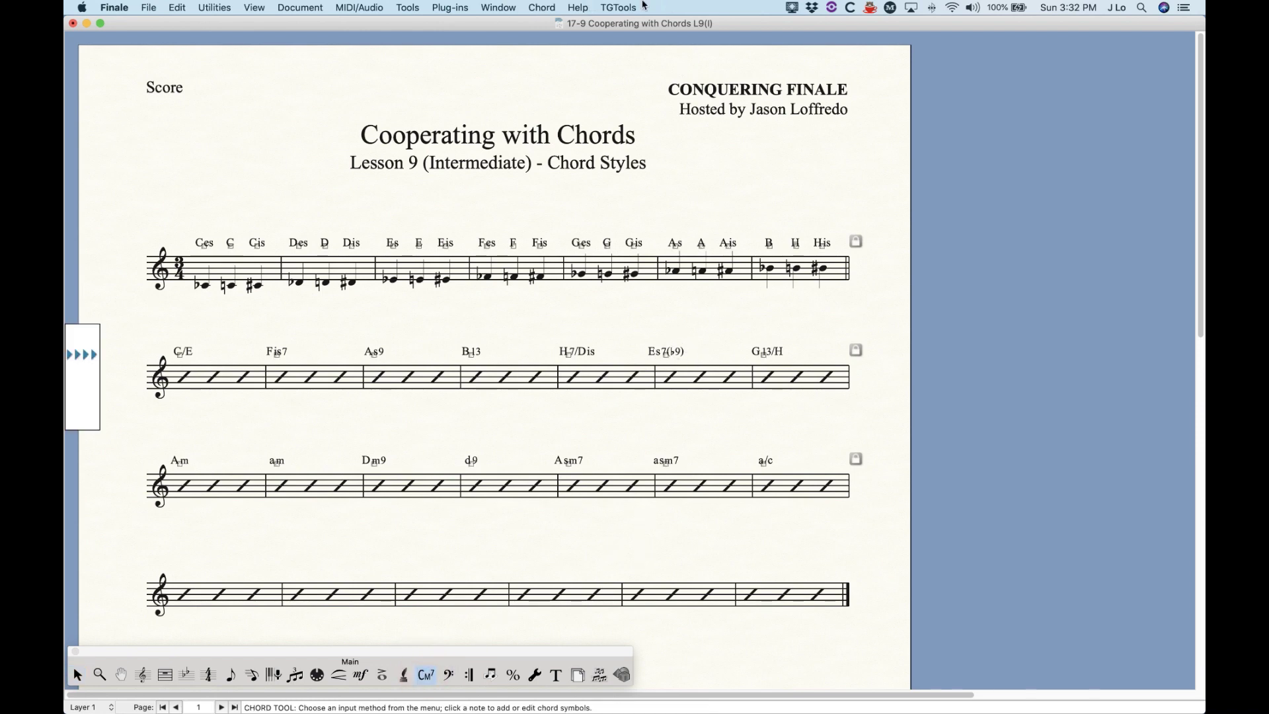
{"action": "left_click", "coordinate": [532, 7]}
{"action": "mouse_move", "coordinate": [598, 96]}
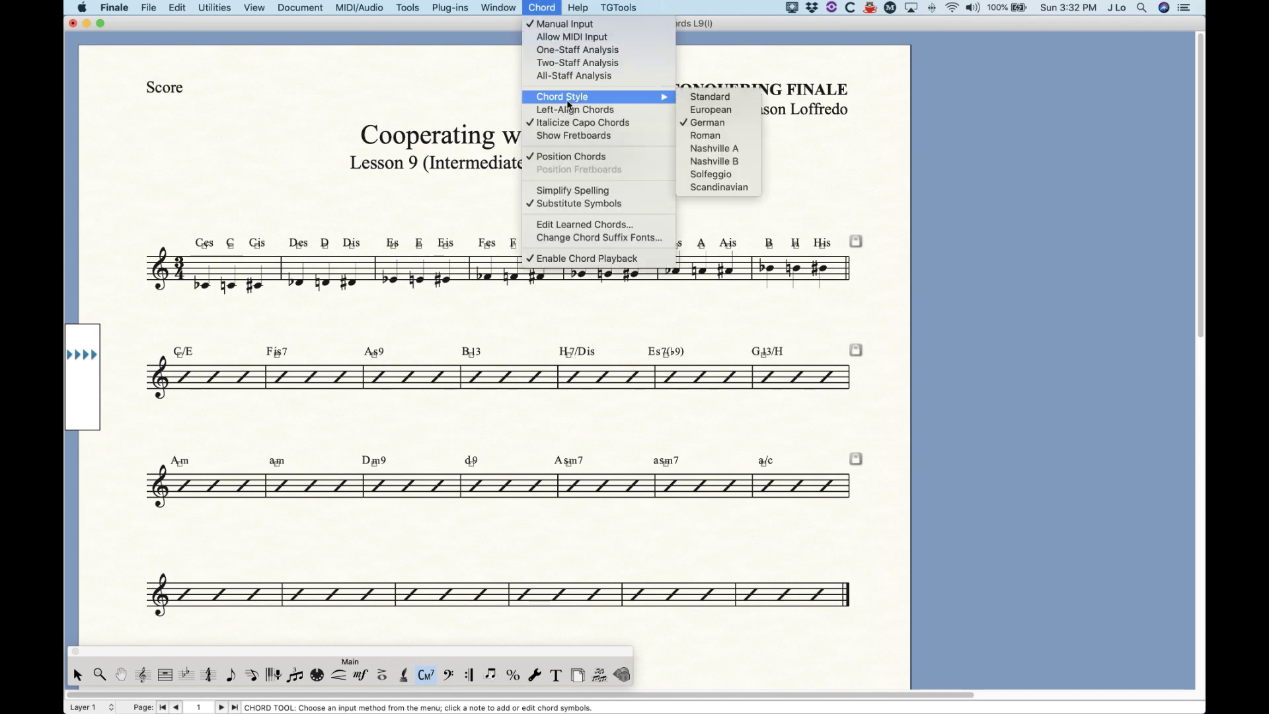
{"action": "left_click", "coordinate": [706, 135]}
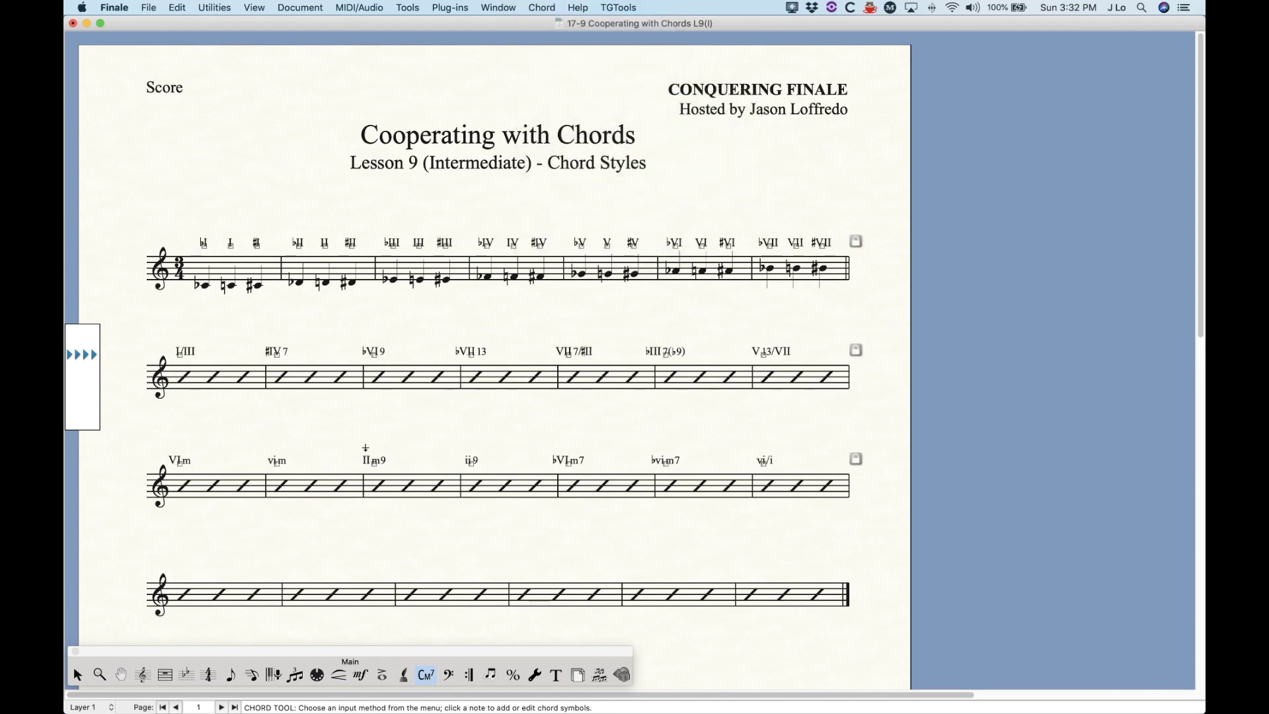
{"action": "left_click", "coordinate": [77, 674]}
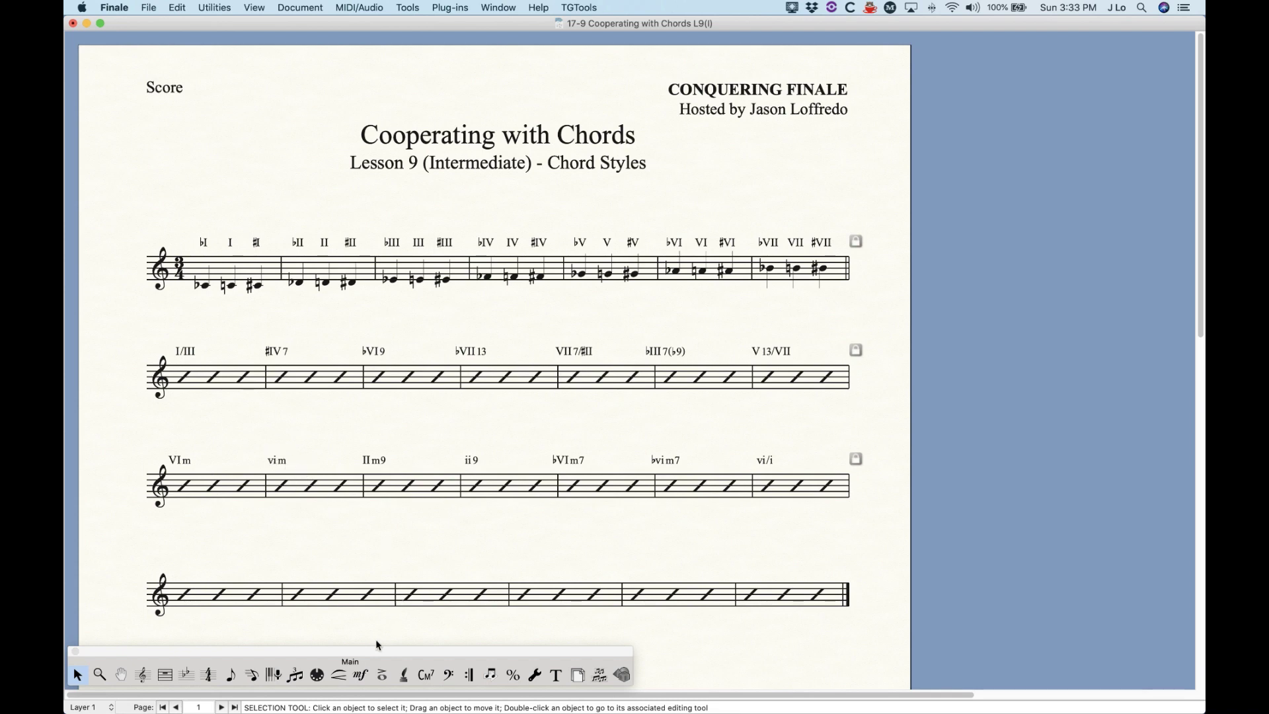
Step: With the Chord tool, enter the lowercase chord a on the first beat of the fourth staff's second measure
{"action": "left_click", "coordinate": [424, 675]}
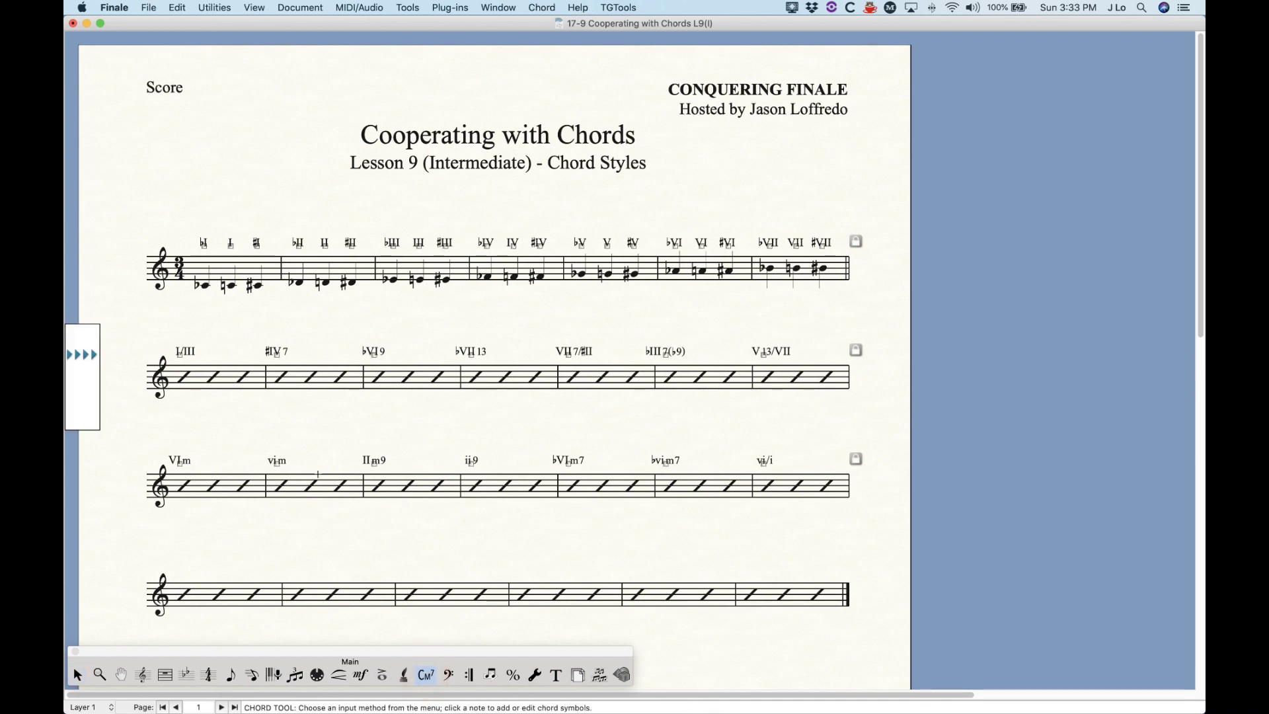
{"action": "left_click", "coordinate": [296, 566]}
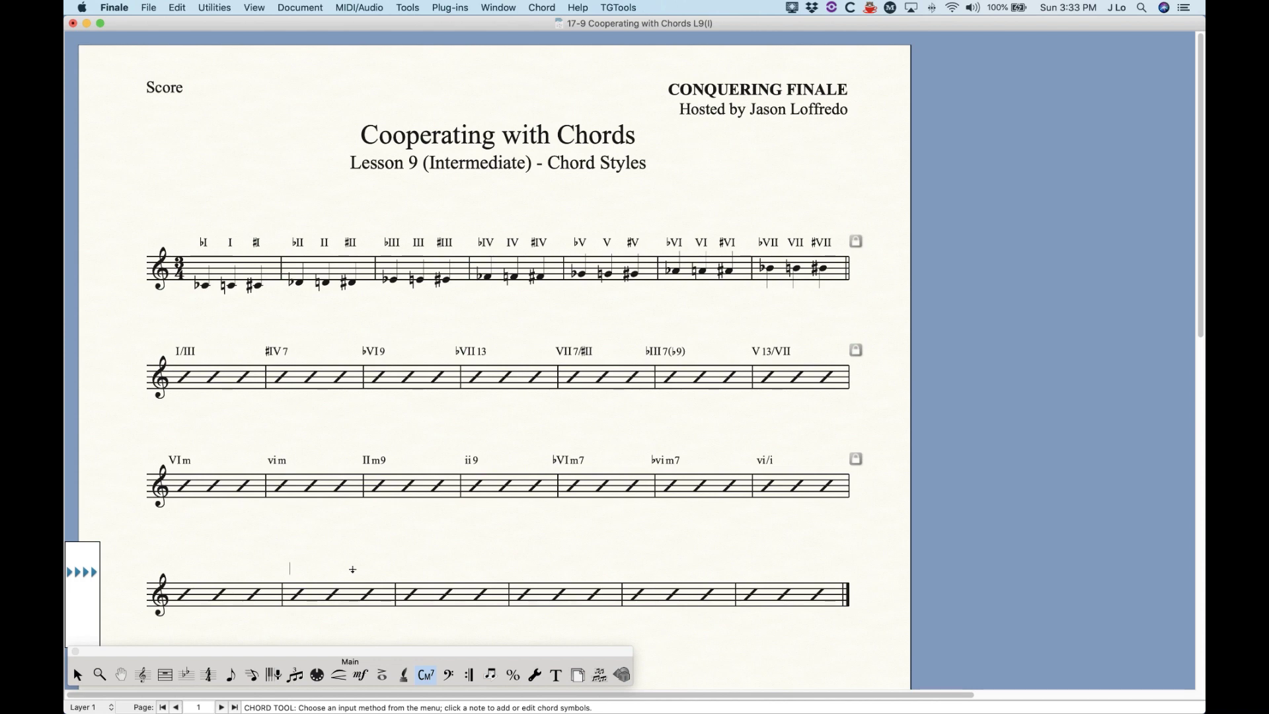
{"action": "type", "text": "a"}
{"action": "key", "text": "space"}
{"action": "left_click", "coordinate": [76, 674]}
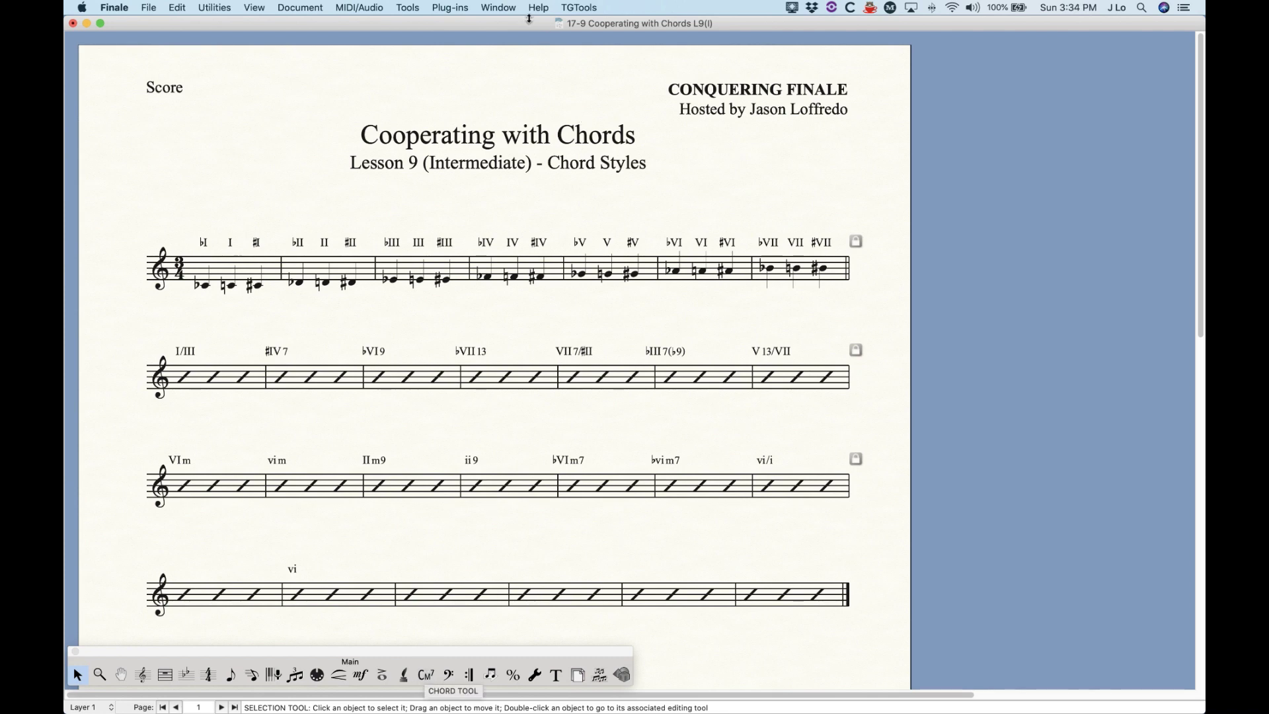
Step: Enter the lowercase chord d on the first beat of the fourth staff's third measure, keeping the Roman chord style
{"action": "left_click", "coordinate": [426, 675]}
{"action": "left_click", "coordinate": [542, 7]}
{"action": "mouse_move", "coordinate": [568, 97]}
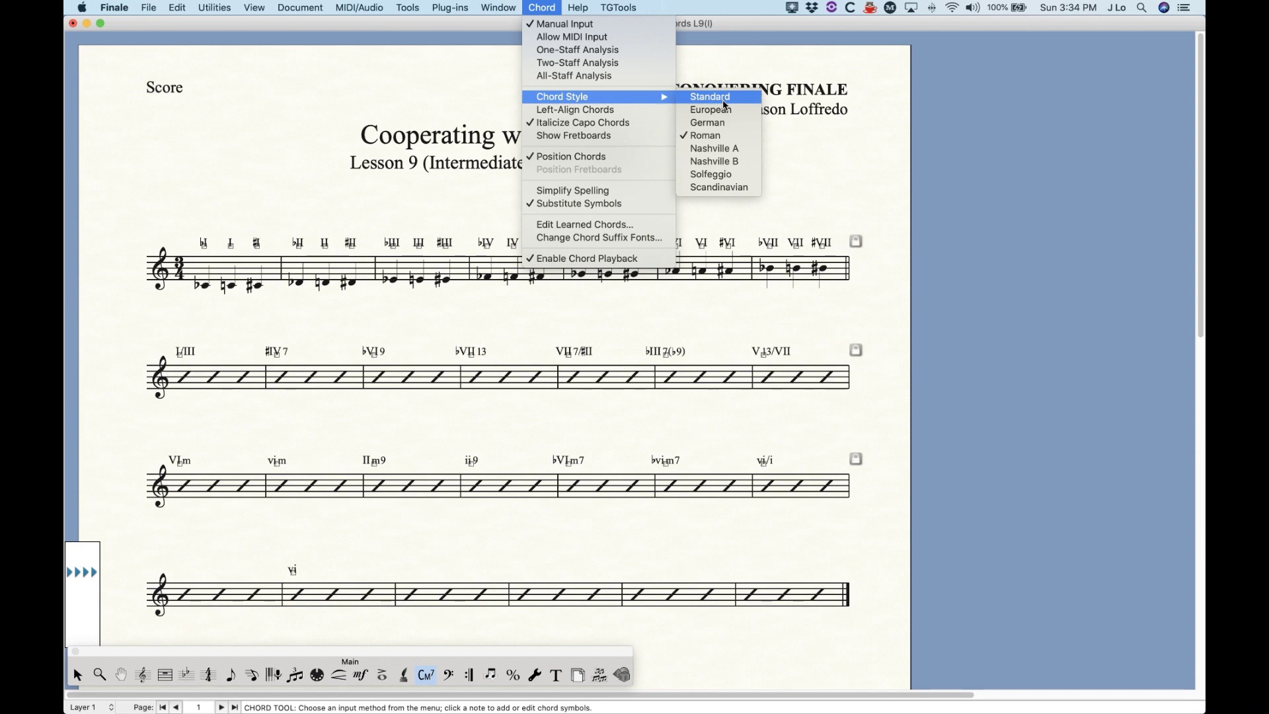
{"action": "left_click", "coordinate": [542, 7]}
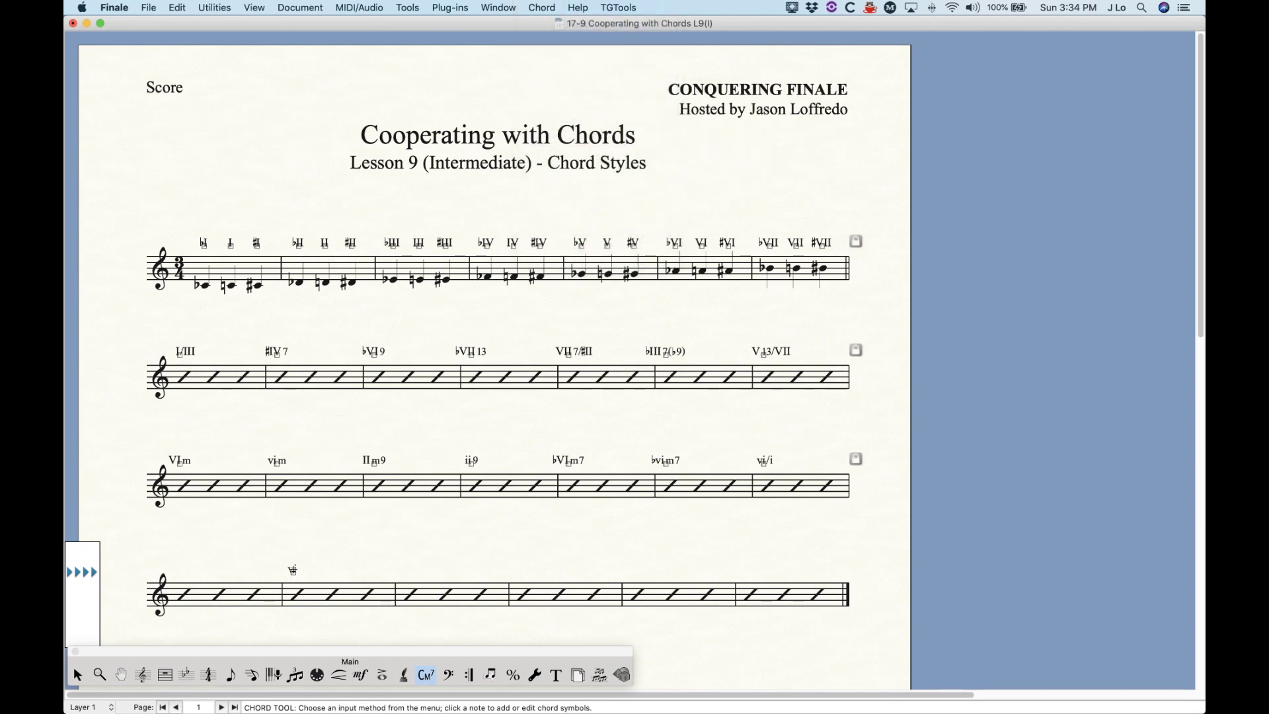
{"action": "left_click", "coordinate": [406, 574]}
{"action": "type", "text": "d"}
{"action": "key", "text": "space"}
Step: Try entering ii as a chord on the third measure's second beat, decline adding the suffix to the library, and delete the entry
{"action": "type", "text": "ii"}
{"action": "key", "text": "space"}
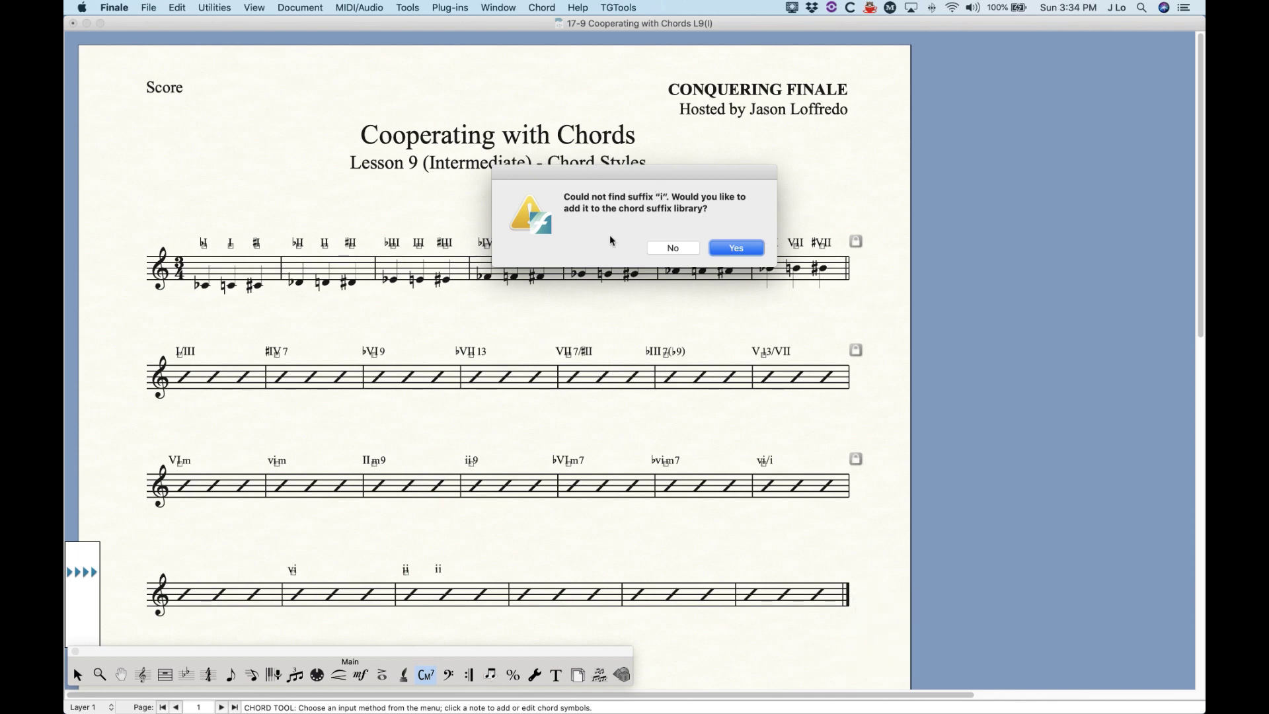
{"action": "left_click", "coordinate": [679, 248]}
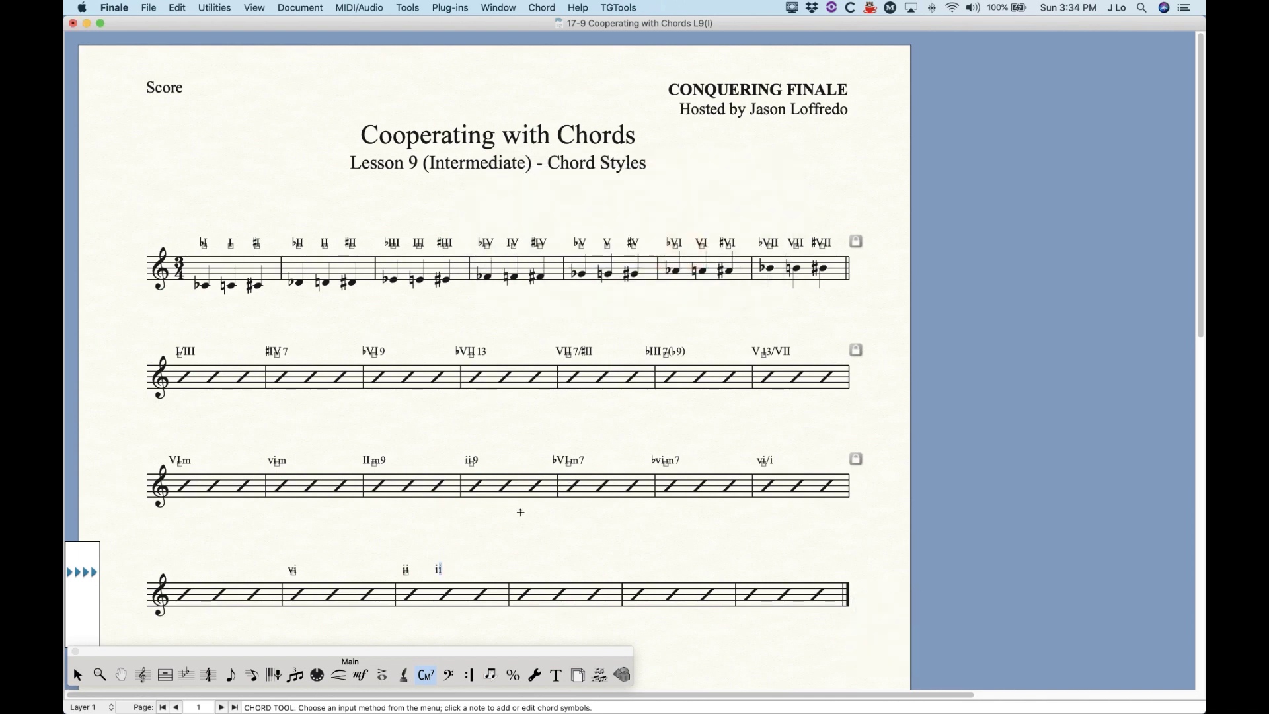
{"action": "left_click", "coordinate": [421, 548]}
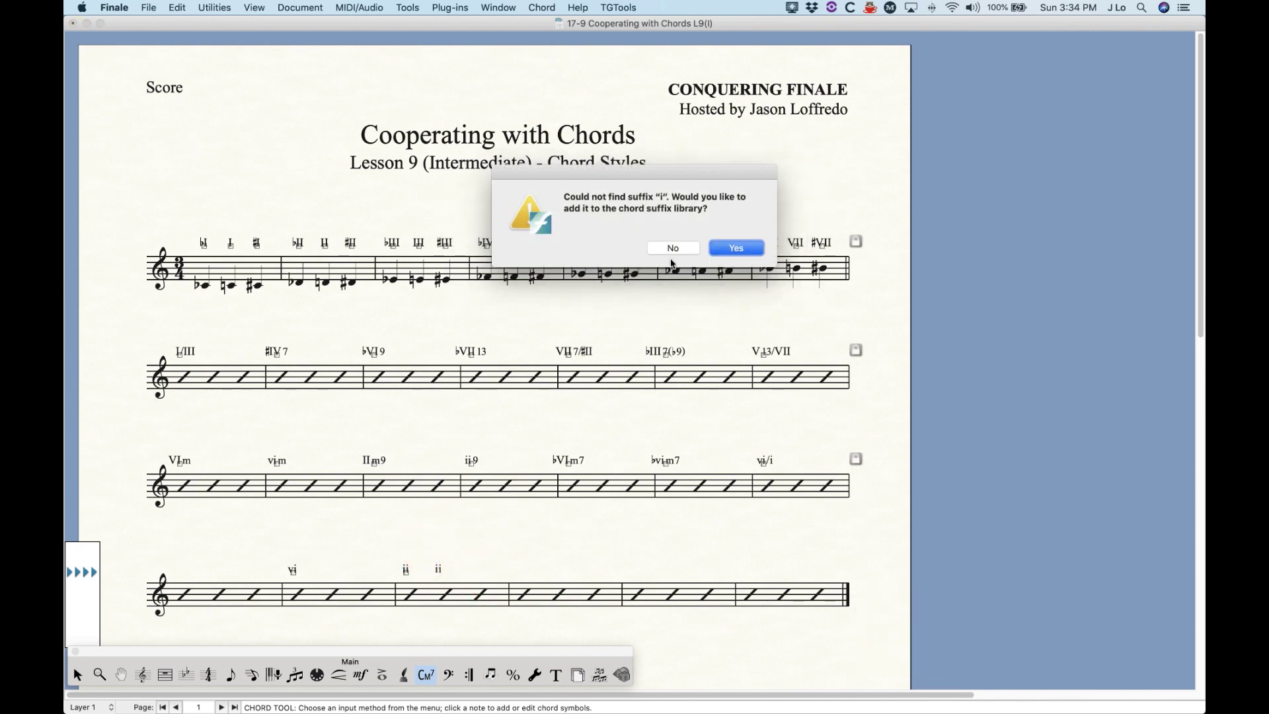
{"action": "left_click", "coordinate": [671, 249]}
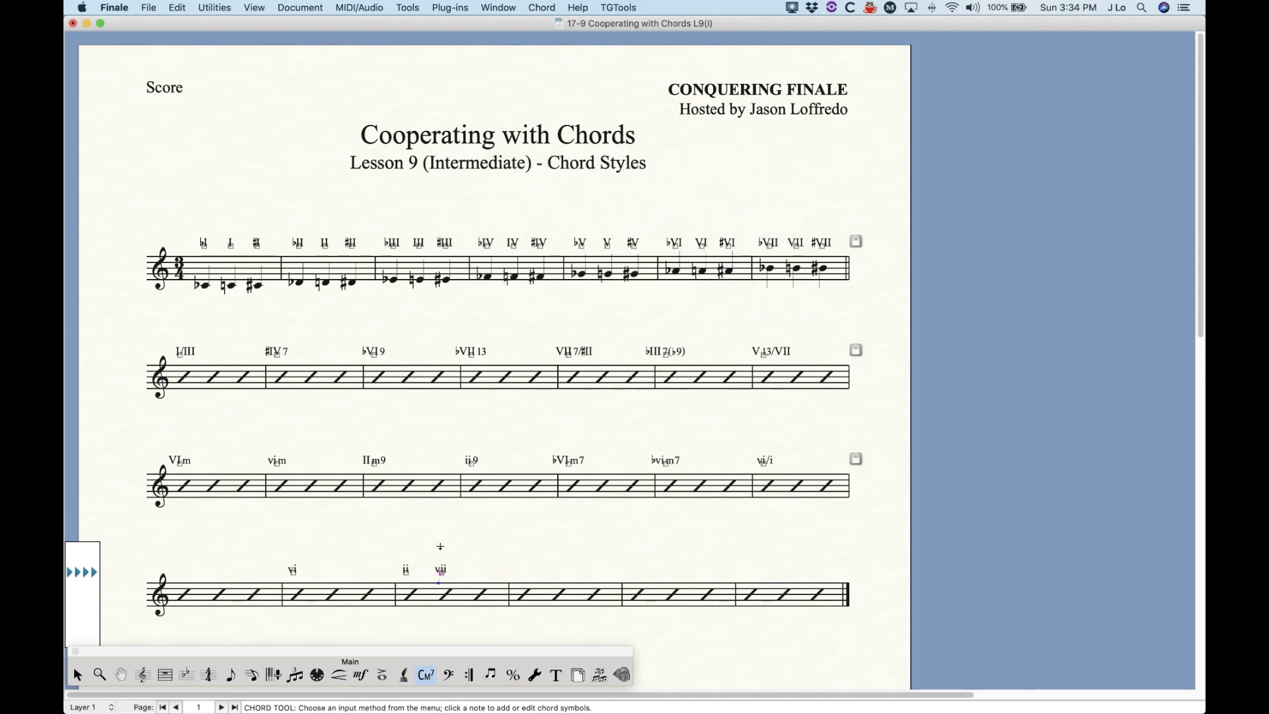
{"action": "key", "text": "BackSpace"}
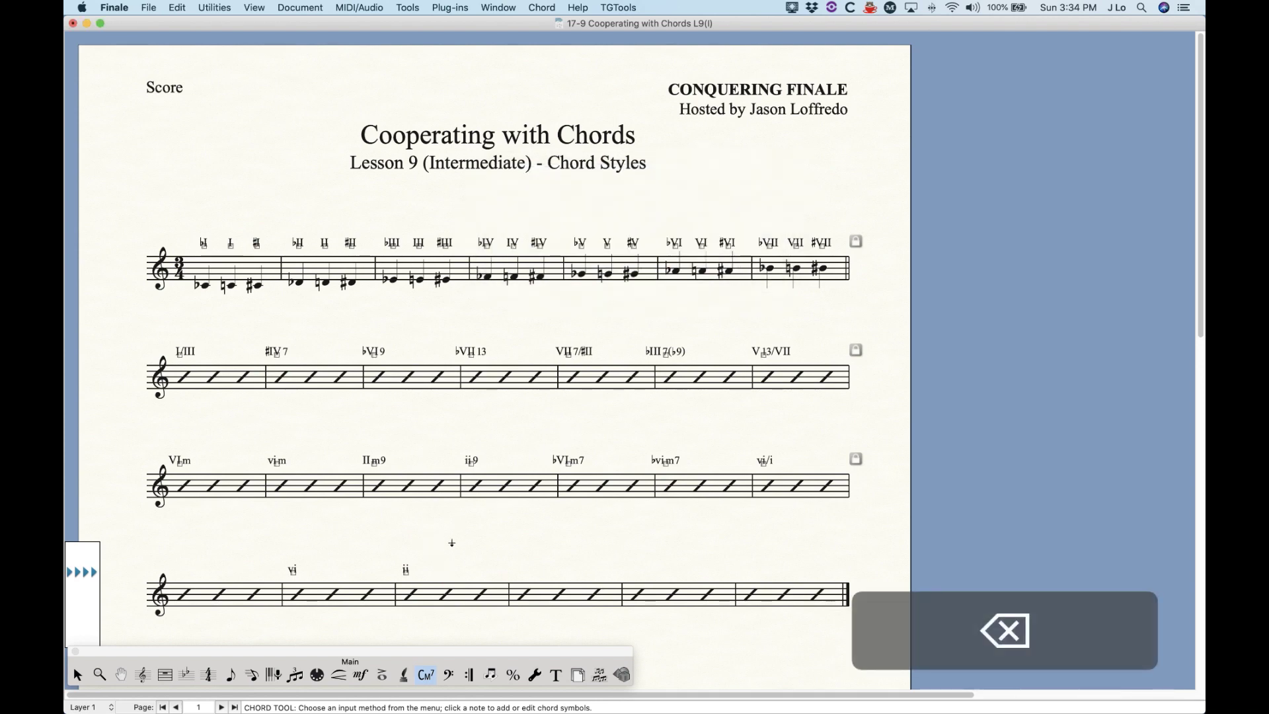
Step: Set the score's chord style to Nashville A and return to the Selection tool
{"action": "left_click", "coordinate": [552, 7]}
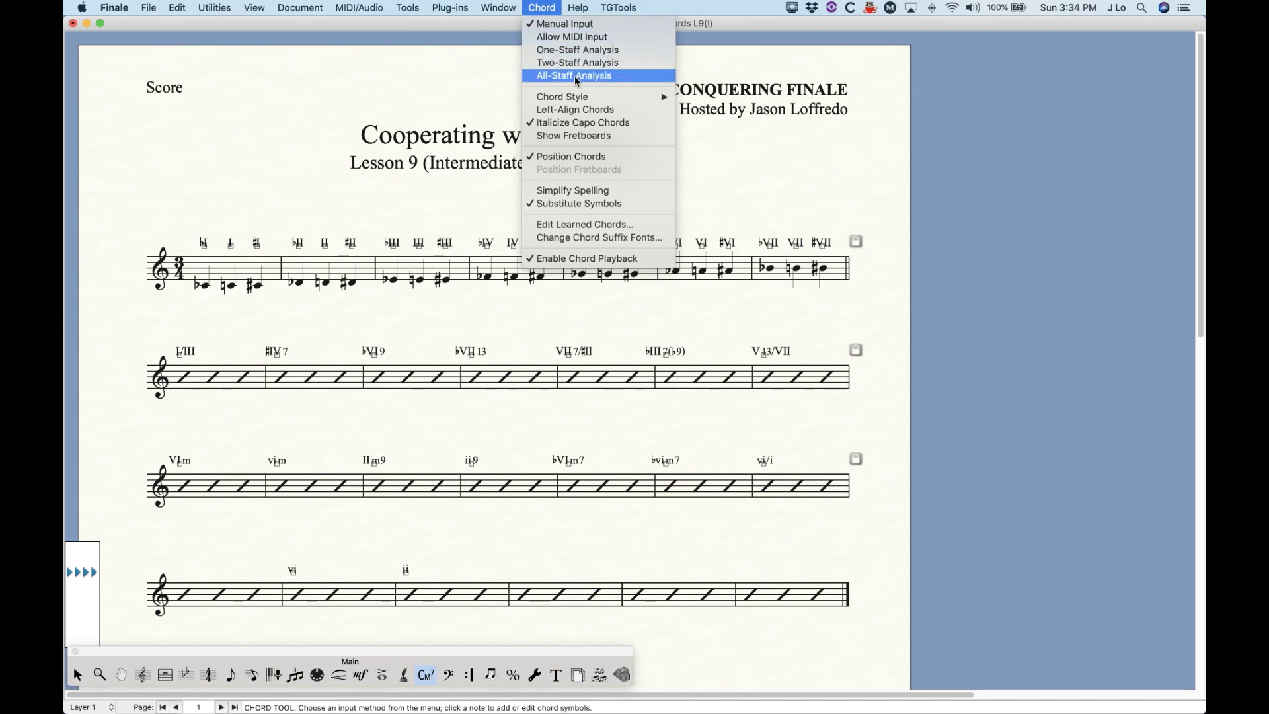
{"action": "mouse_move", "coordinate": [661, 96]}
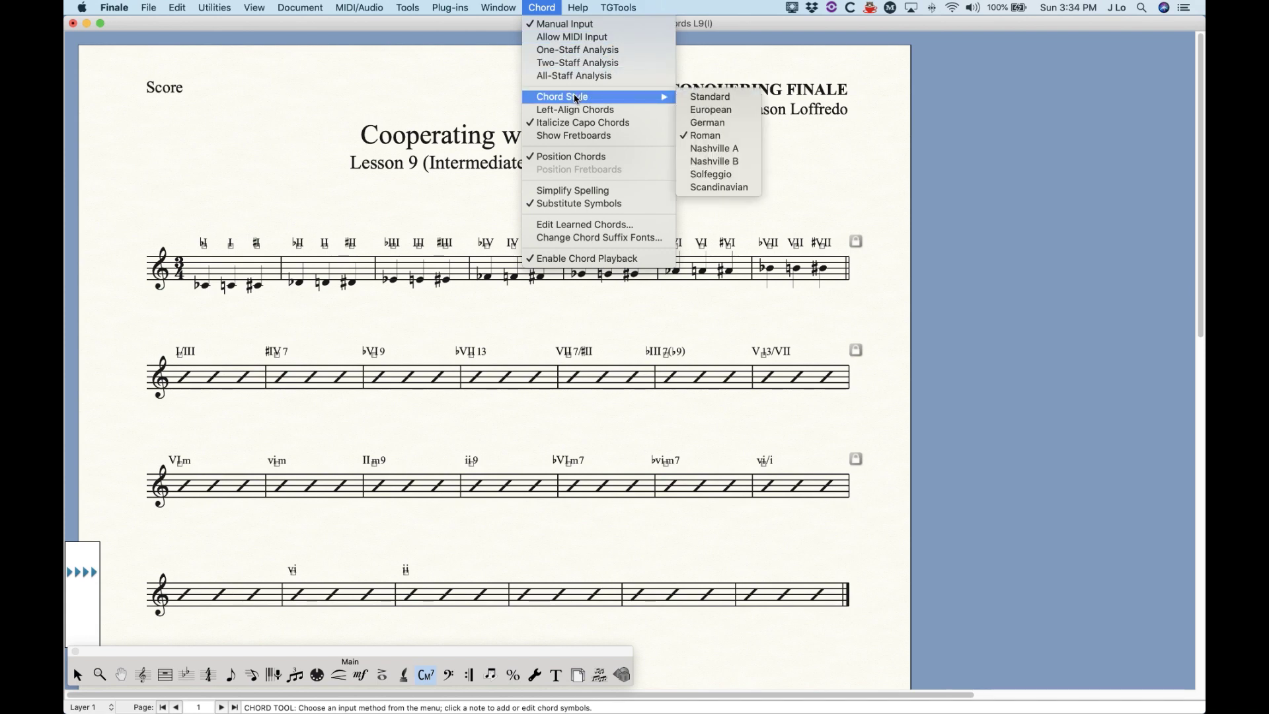
{"action": "left_click", "coordinate": [723, 146]}
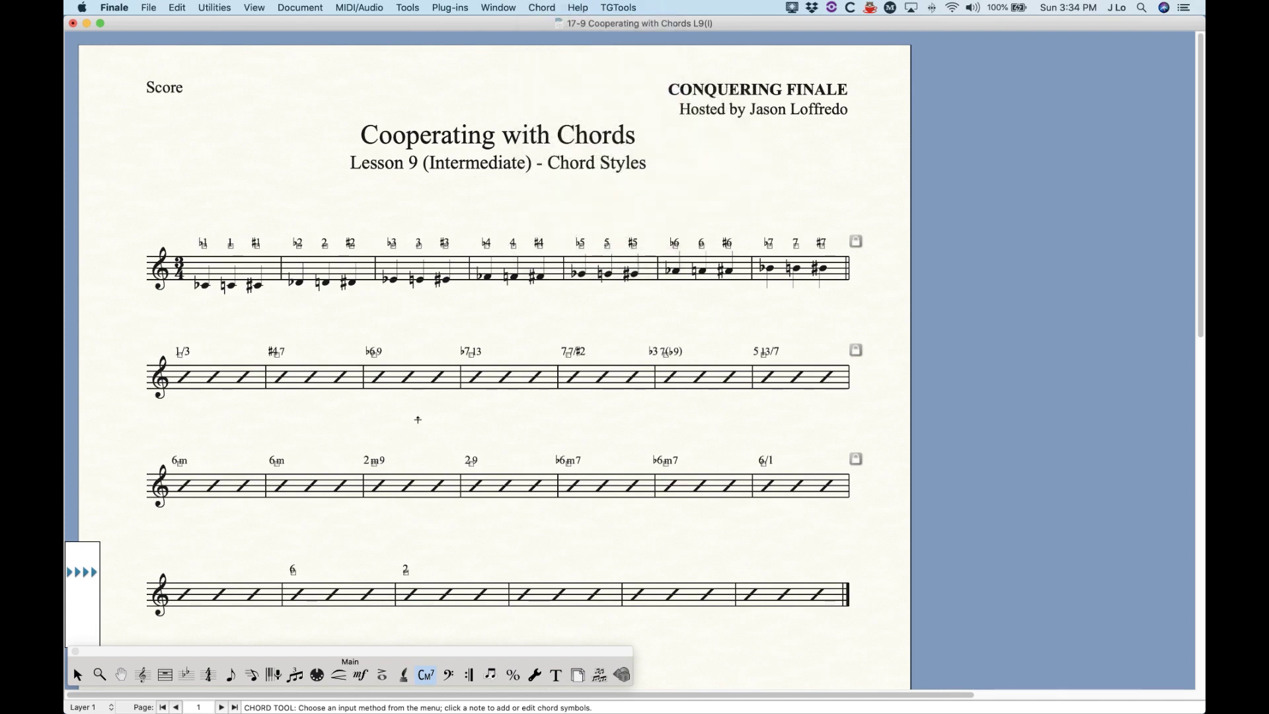
{"action": "left_click", "coordinate": [77, 674]}
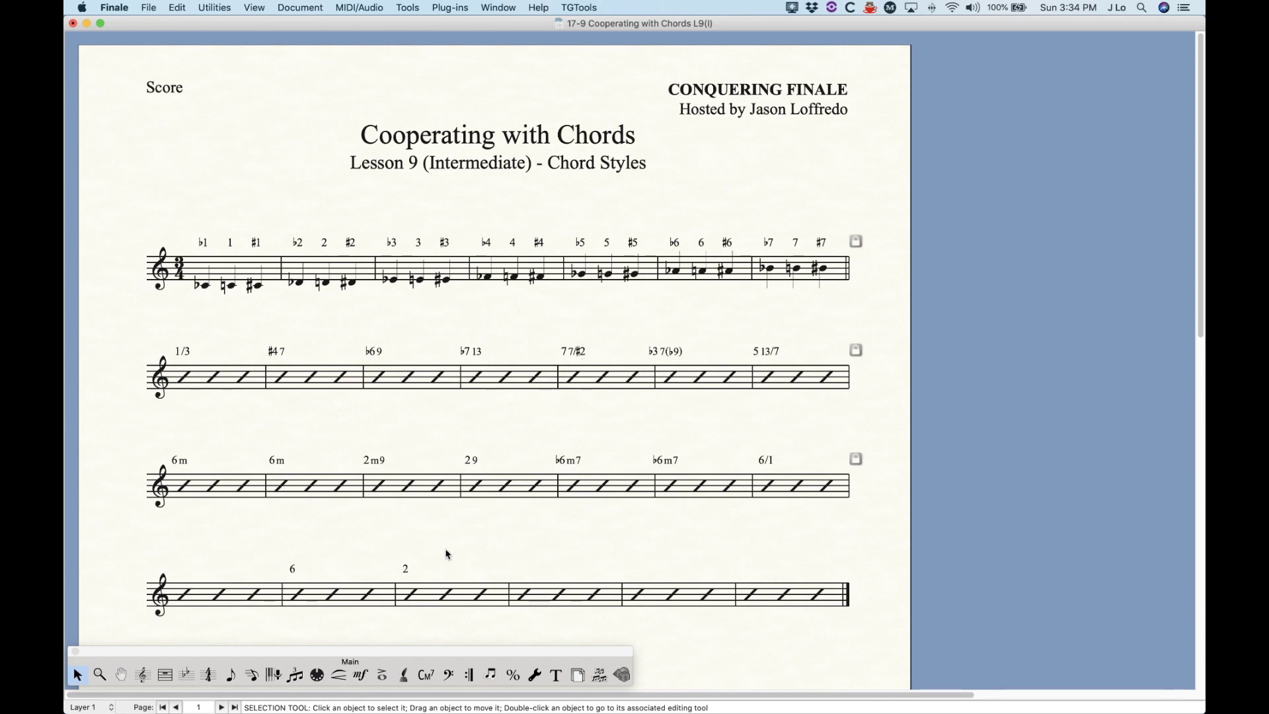
Step: Set the score's chord style to Nashville B and return to the Selection tool
{"action": "left_click", "coordinate": [425, 674]}
{"action": "left_click", "coordinate": [541, 7]}
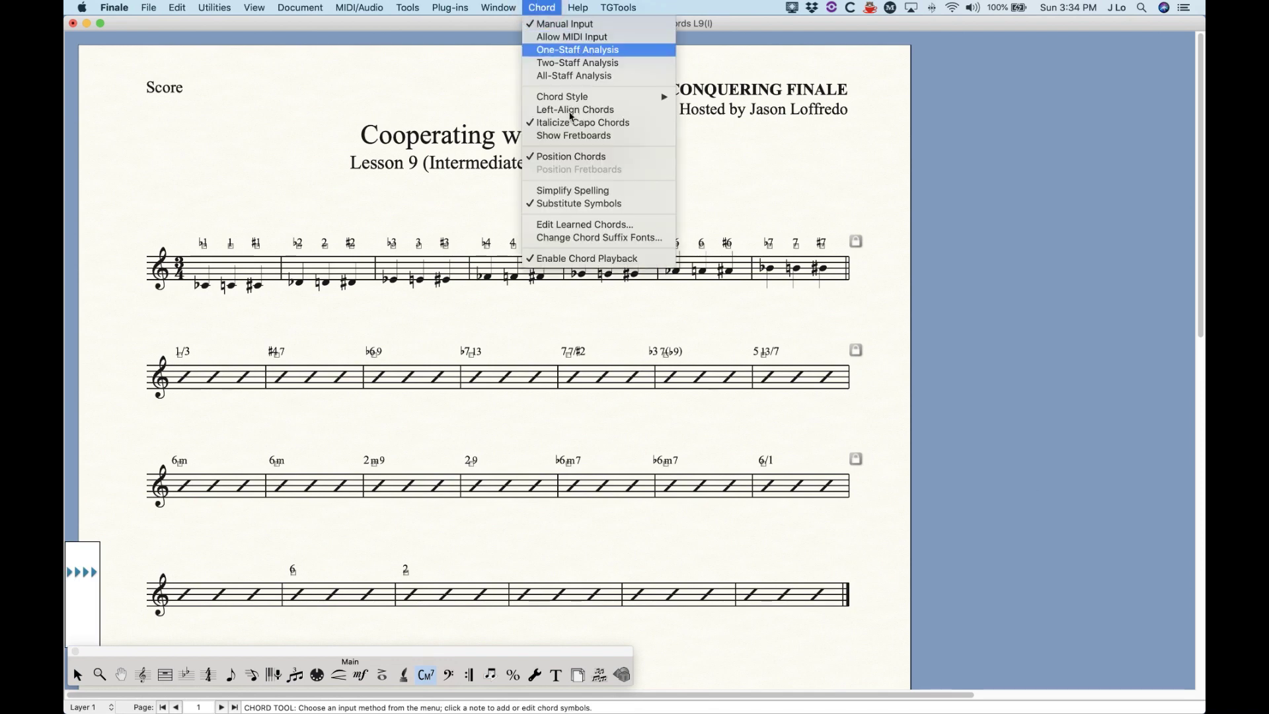
{"action": "mouse_move", "coordinate": [570, 99]}
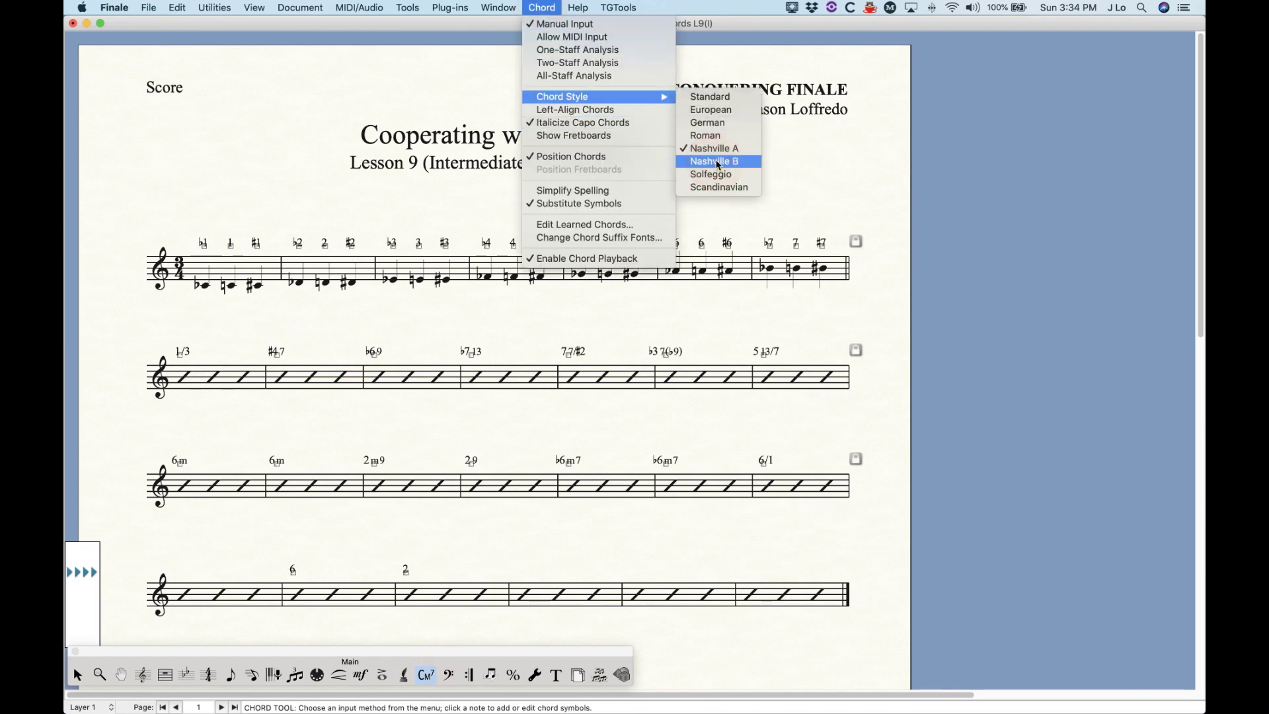
{"action": "left_click", "coordinate": [716, 162]}
{"action": "left_click", "coordinate": [76, 676]}
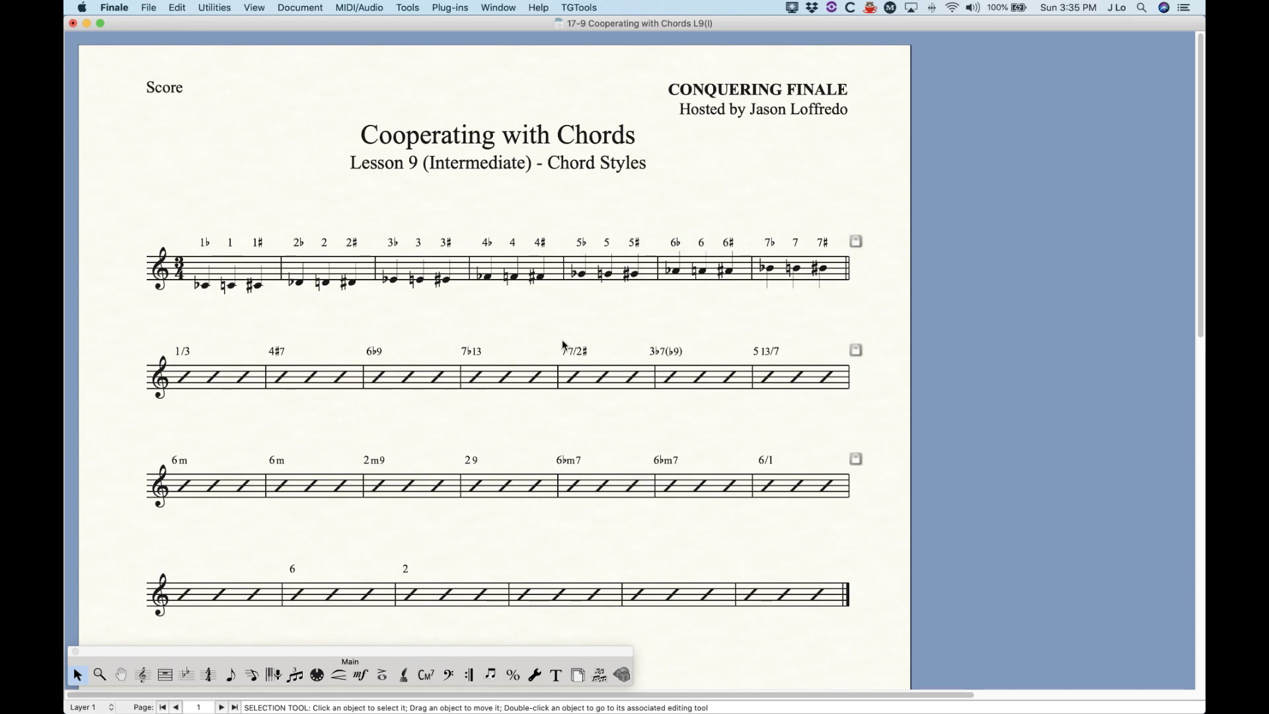
Step: Set the score's chord style to Solfeggio using the Chord tool
{"action": "left_click", "coordinate": [426, 675]}
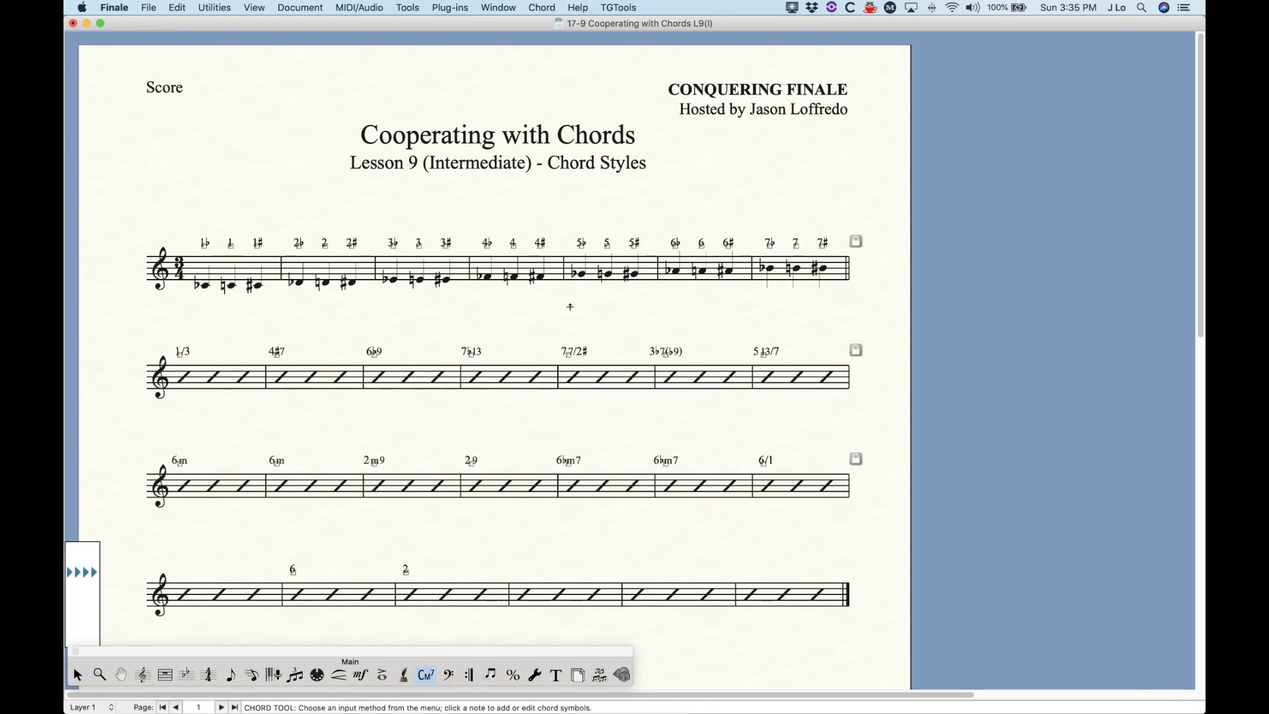
{"action": "left_click", "coordinate": [546, 6]}
{"action": "mouse_move", "coordinate": [548, 100]}
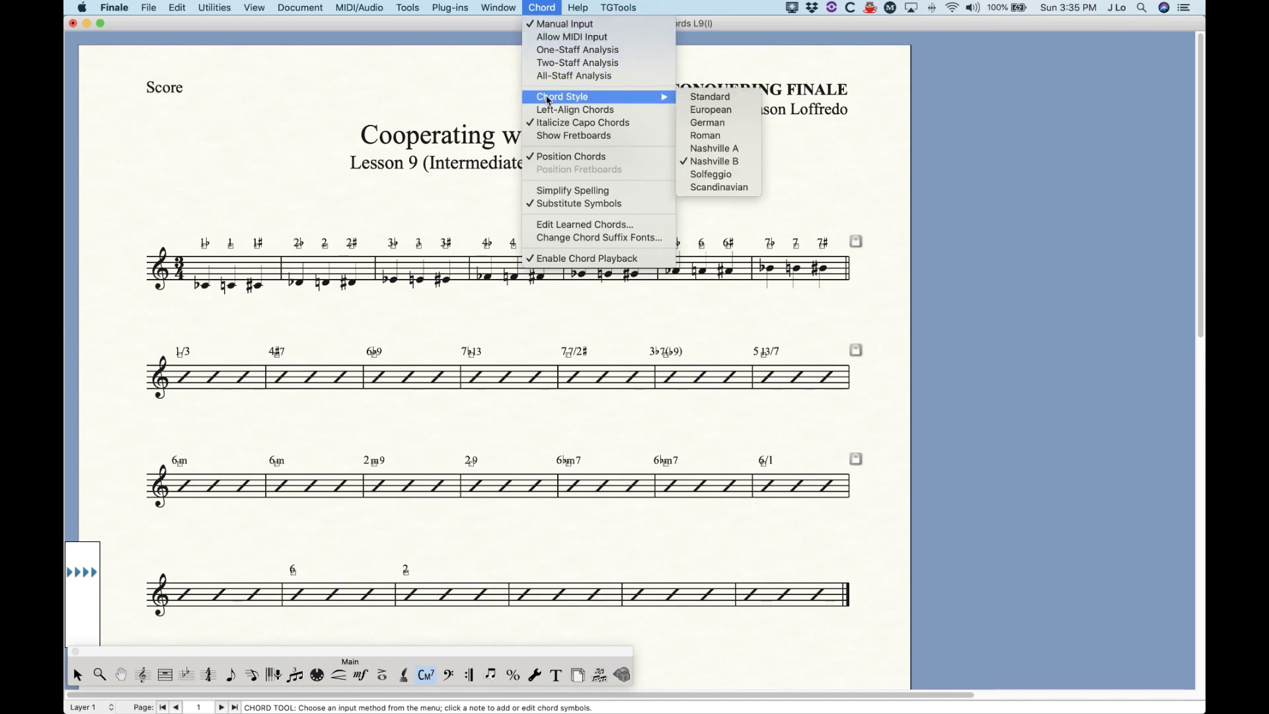
{"action": "left_click", "coordinate": [711, 174]}
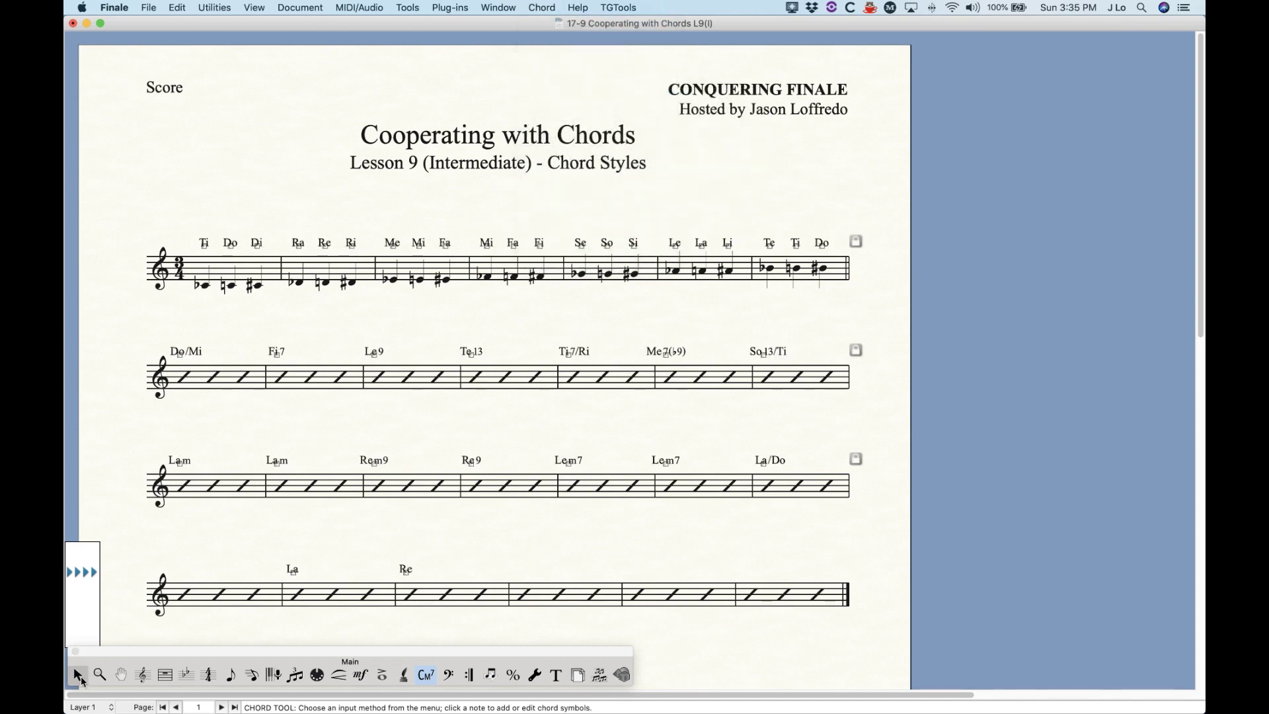
Step: Set the score's chord style to Scandinavian and return to the Selection tool
{"action": "left_click", "coordinate": [77, 674]}
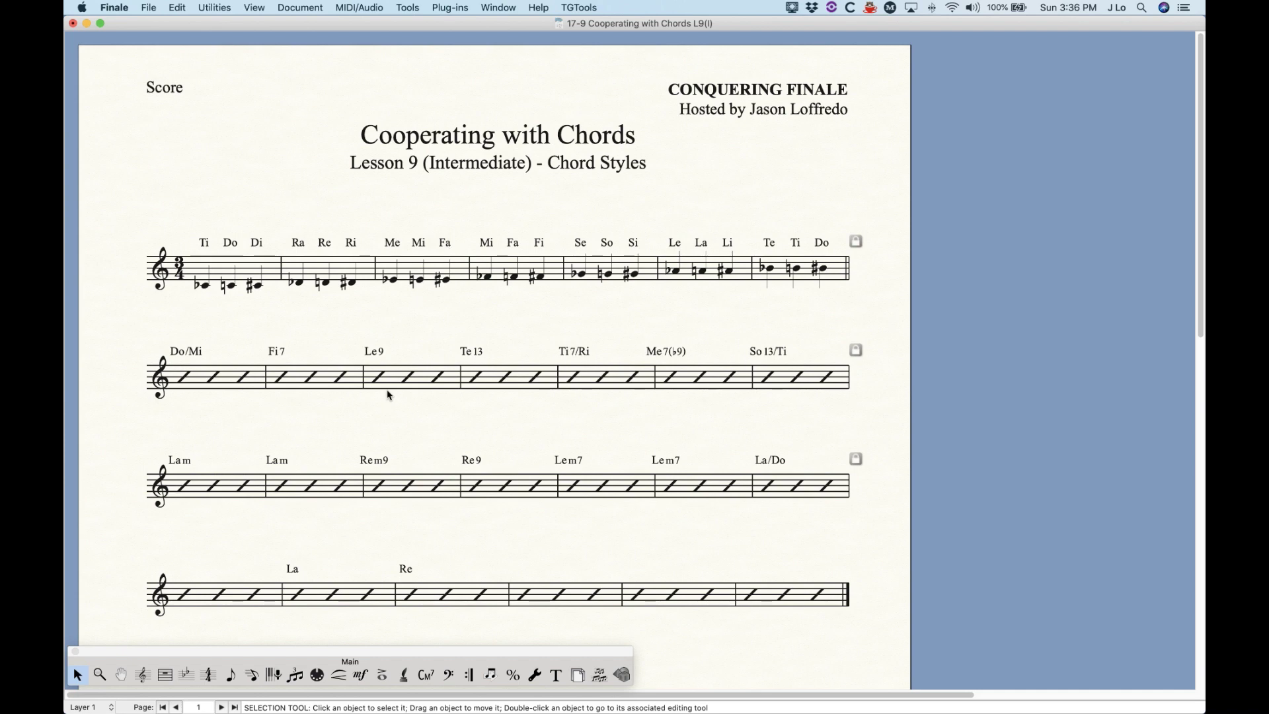
{"action": "left_click", "coordinate": [426, 674]}
{"action": "left_click", "coordinate": [542, 7]}
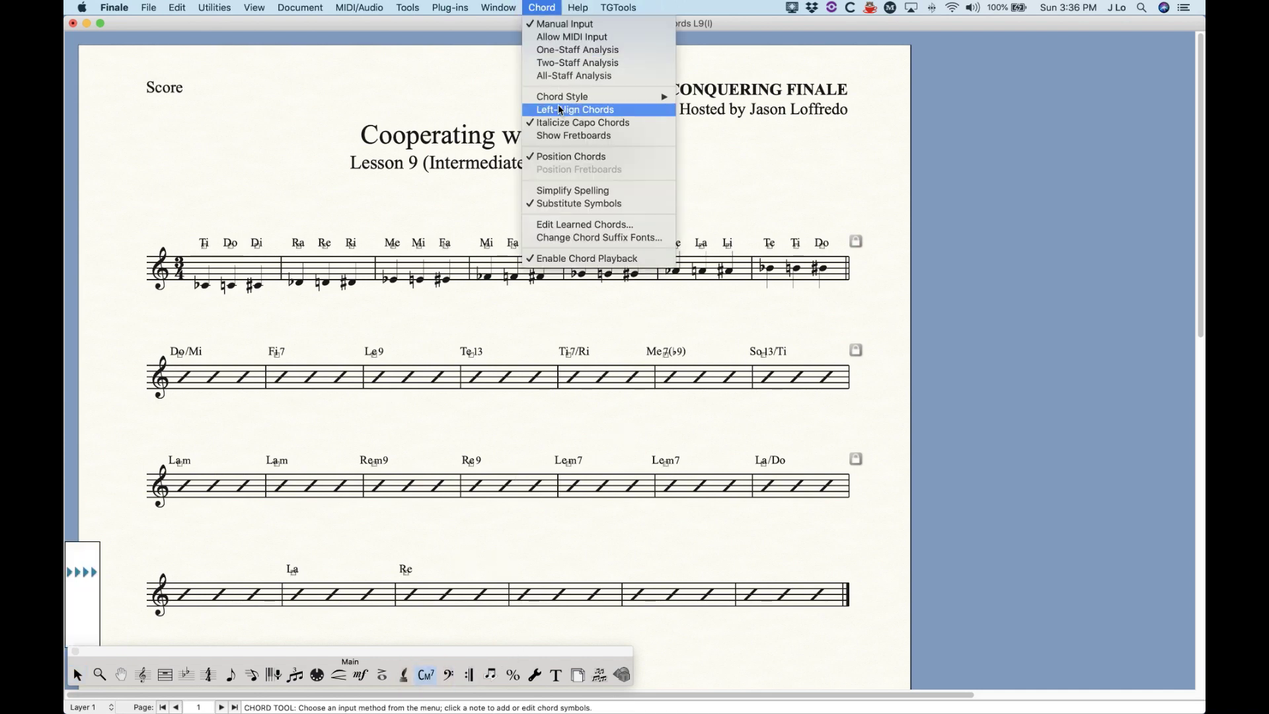
{"action": "mouse_move", "coordinate": [565, 99]}
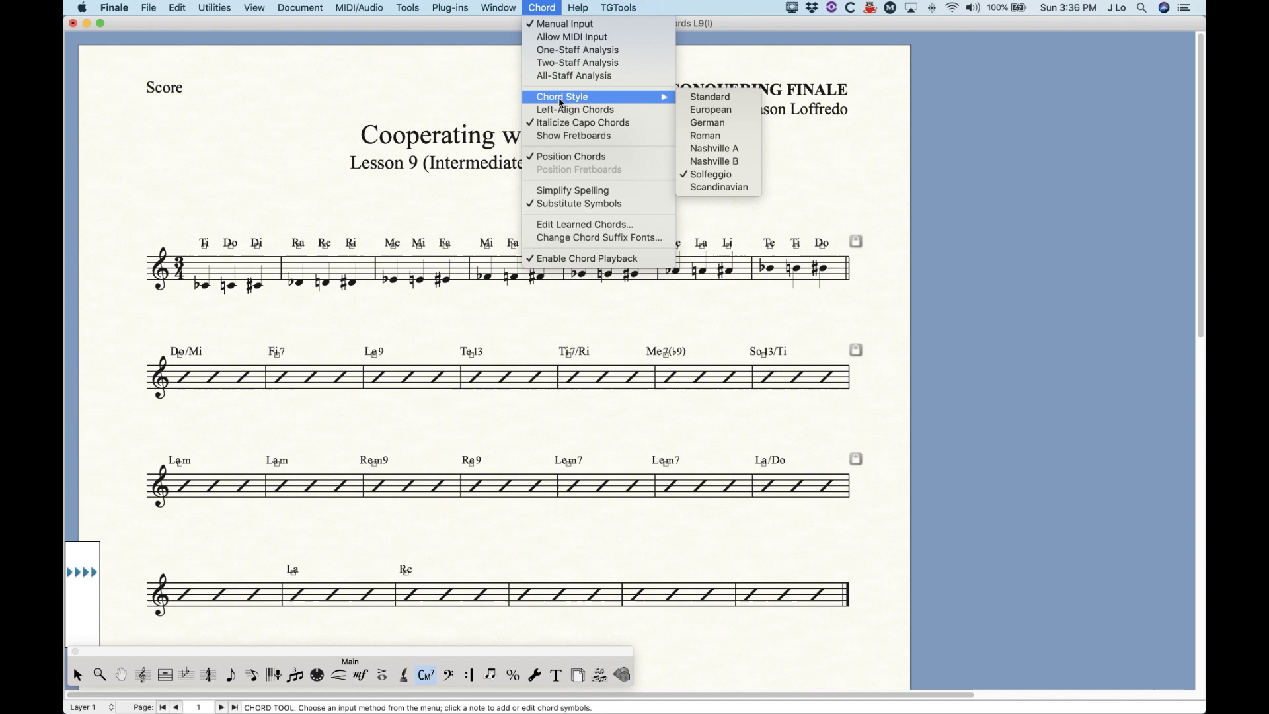
{"action": "left_click", "coordinate": [703, 187]}
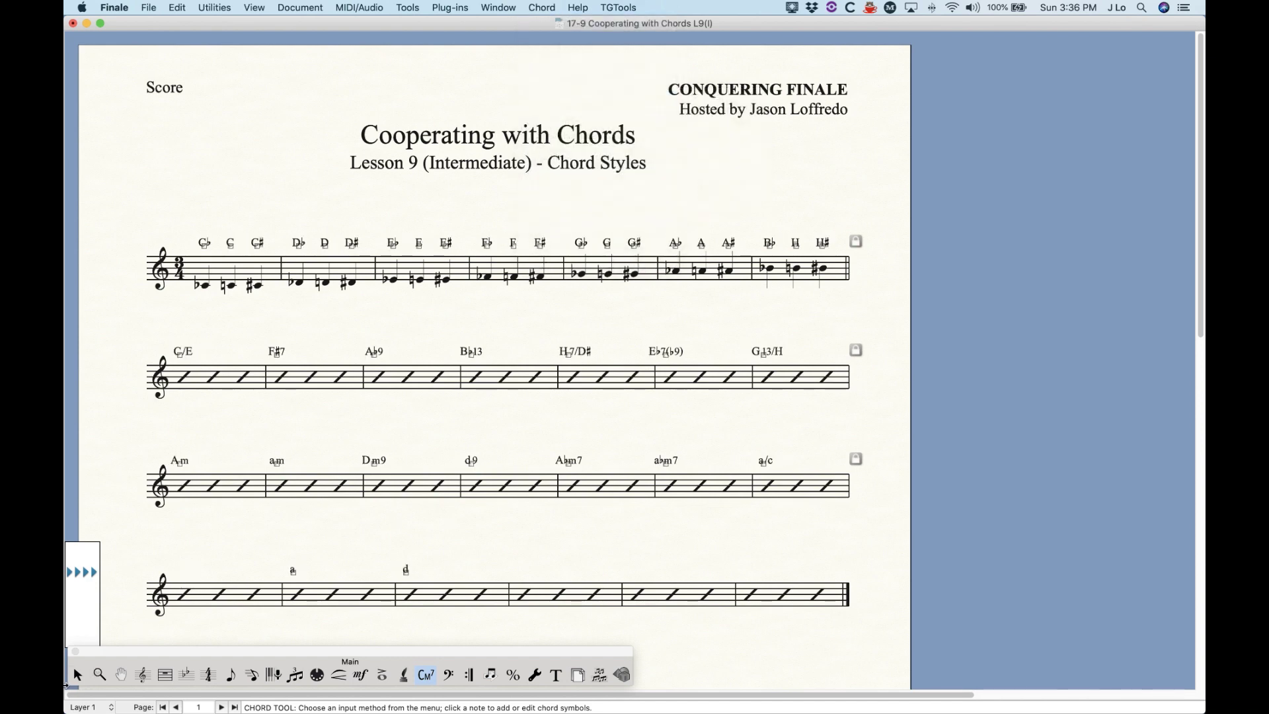
{"action": "left_click", "coordinate": [78, 675]}
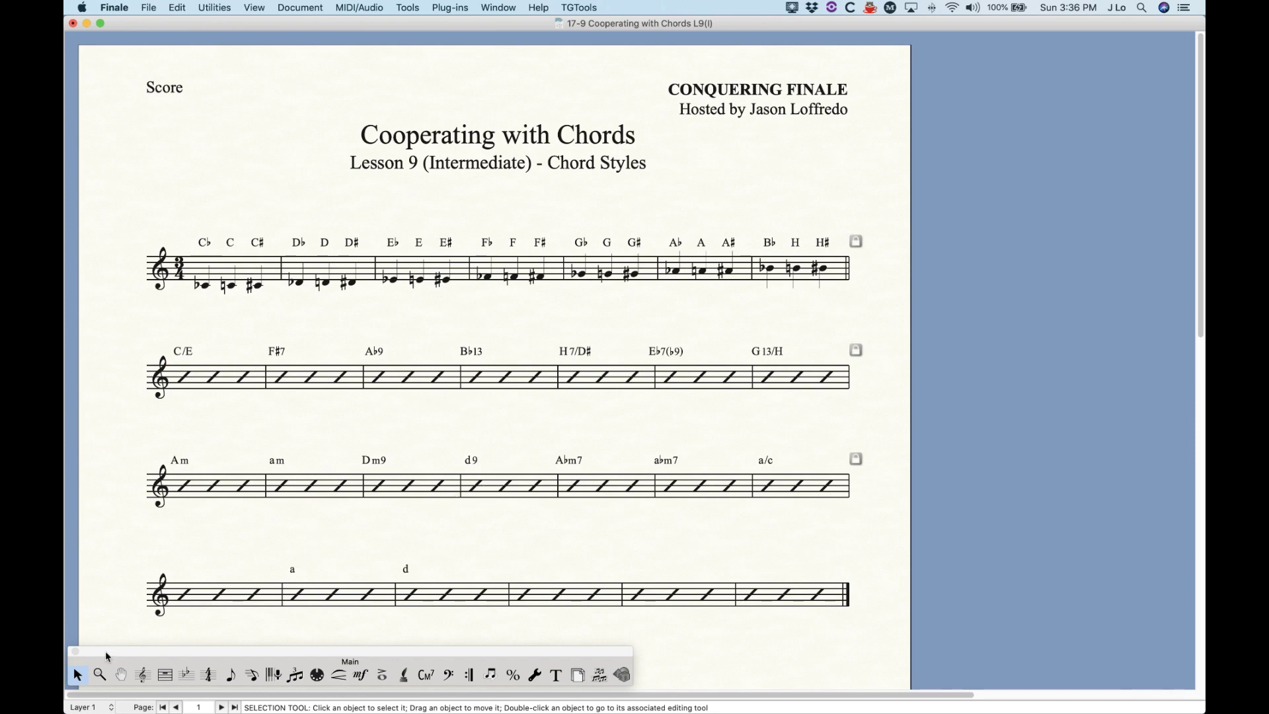
Step: Set the score's chord style back to Standard using the Chord tool
{"action": "left_click", "coordinate": [426, 674]}
{"action": "left_click", "coordinate": [542, 7]}
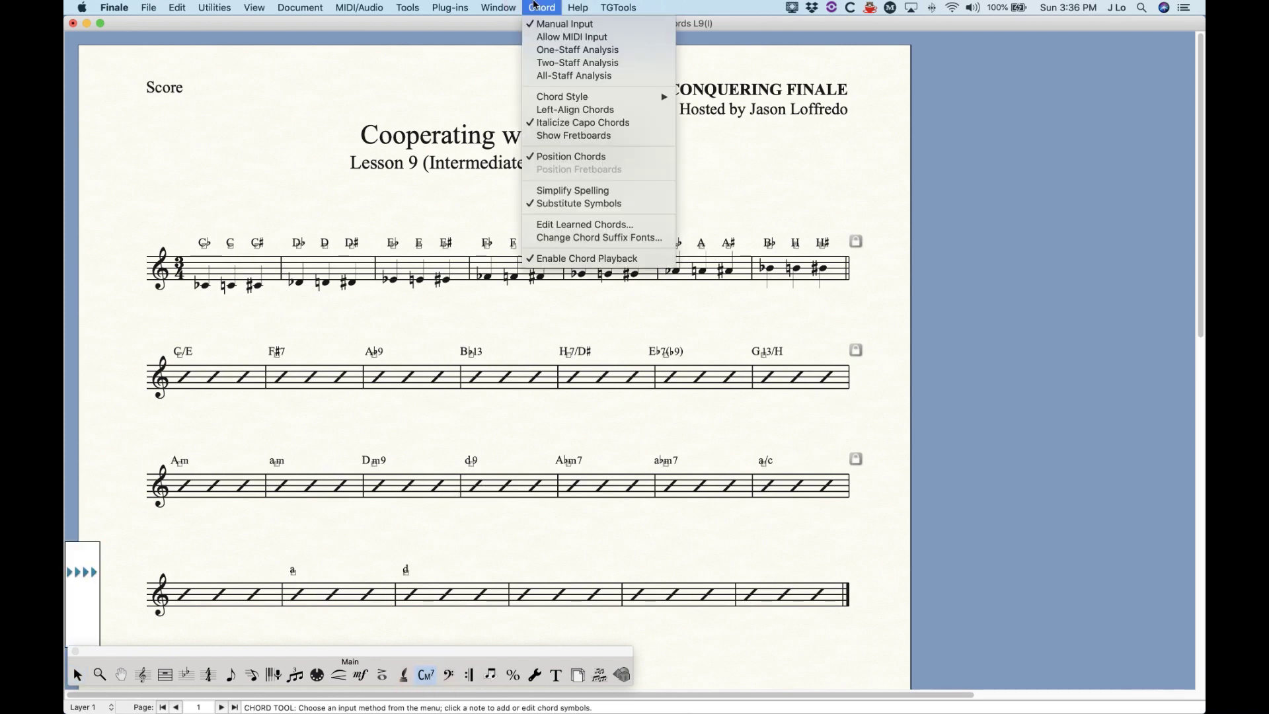
{"action": "mouse_move", "coordinate": [579, 99]}
{"action": "left_click", "coordinate": [723, 97]}
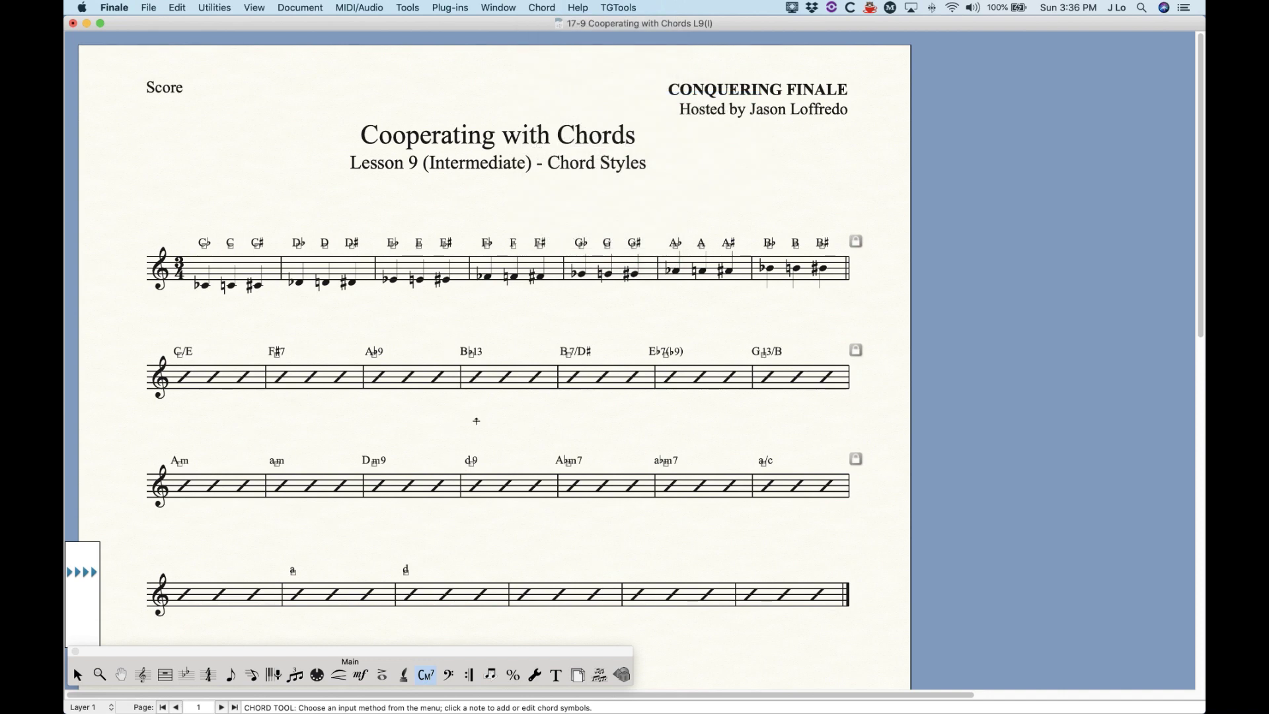
Step: Set the score's chord style to Roman
{"action": "left_click", "coordinate": [537, 7]}
{"action": "mouse_move", "coordinate": [657, 97]}
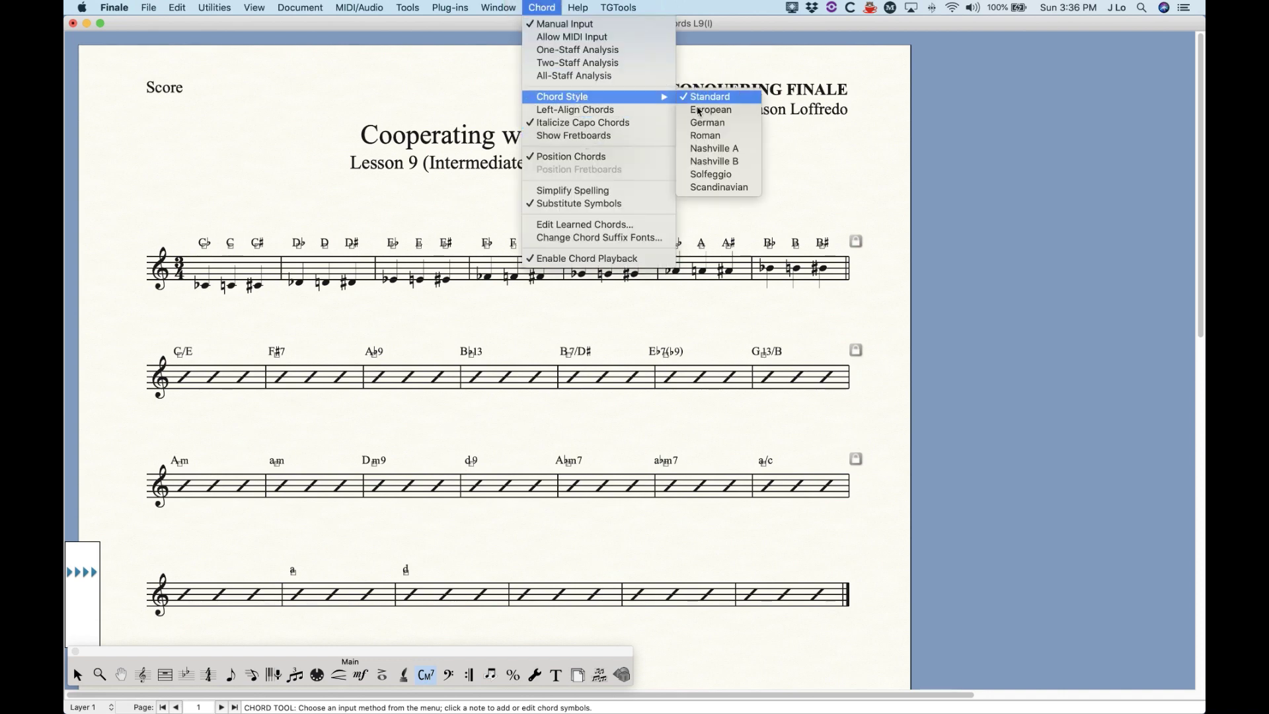
{"action": "left_click", "coordinate": [714, 139]}
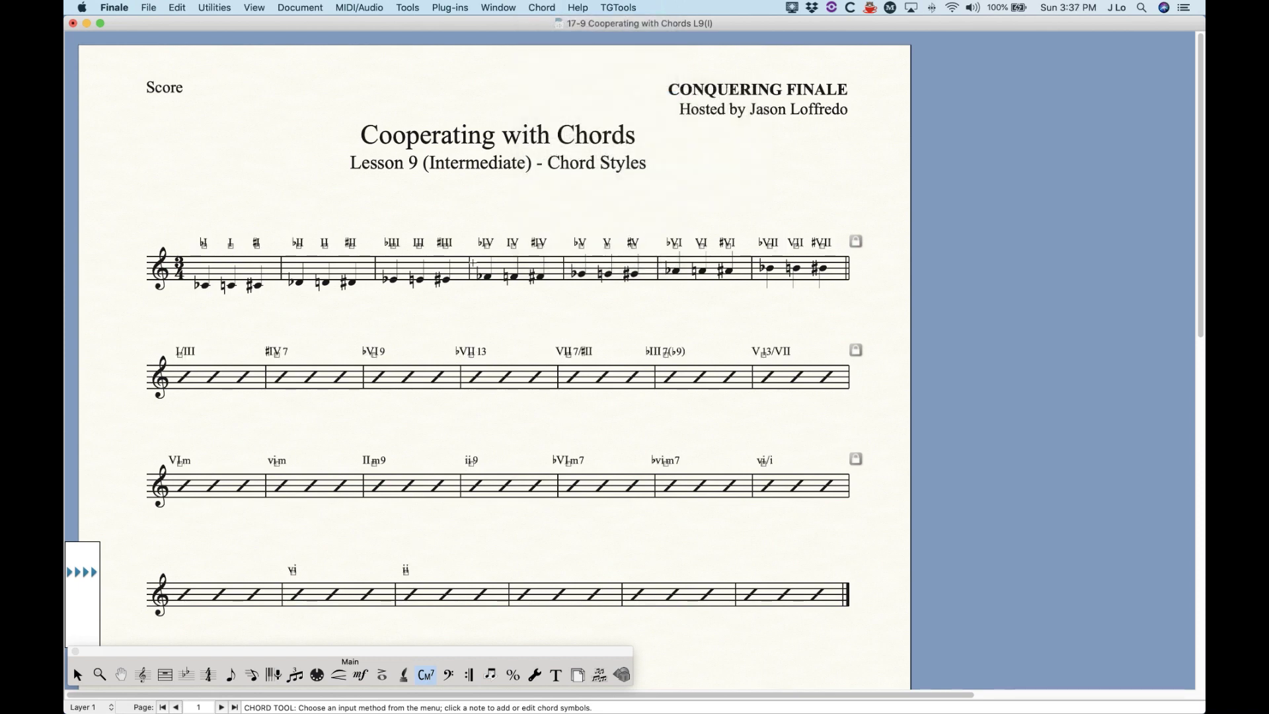
Step: Examine the chord definition of the fourth measure's first chord and close it without changes
{"action": "left_click", "coordinate": [495, 251]}
{"action": "key", "text": "Return"}
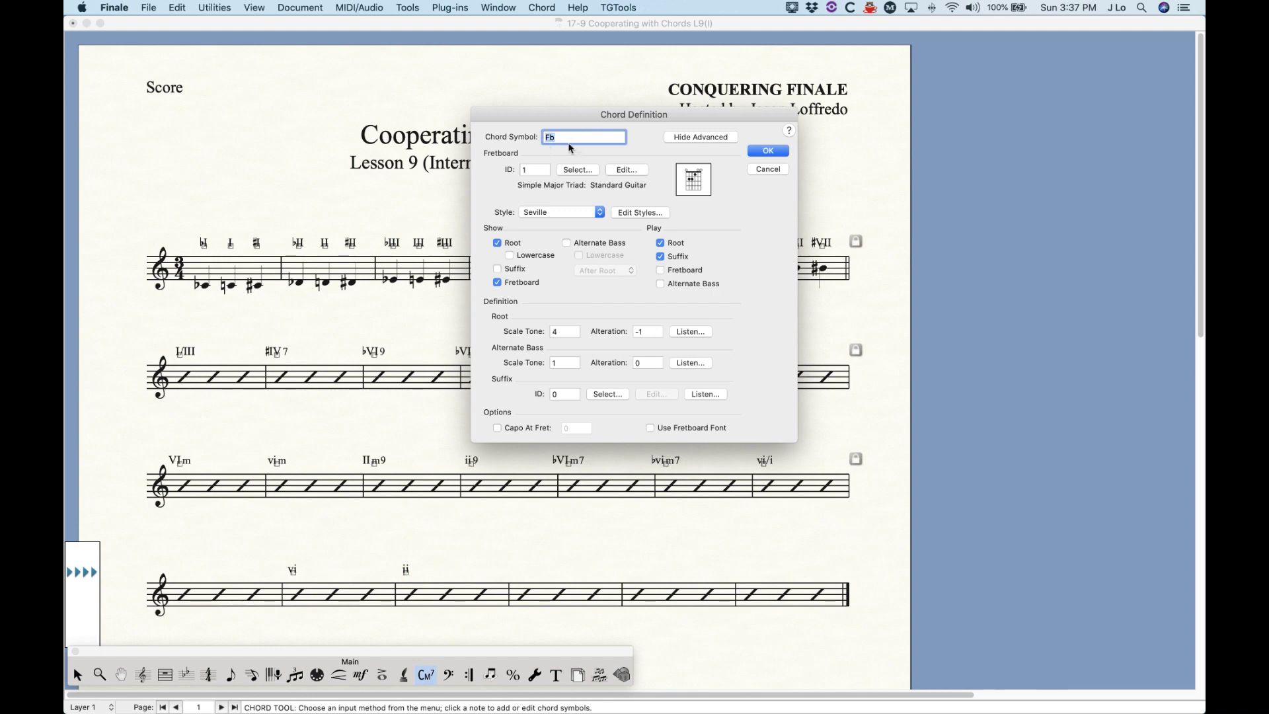
{"action": "left_click", "coordinate": [773, 169]}
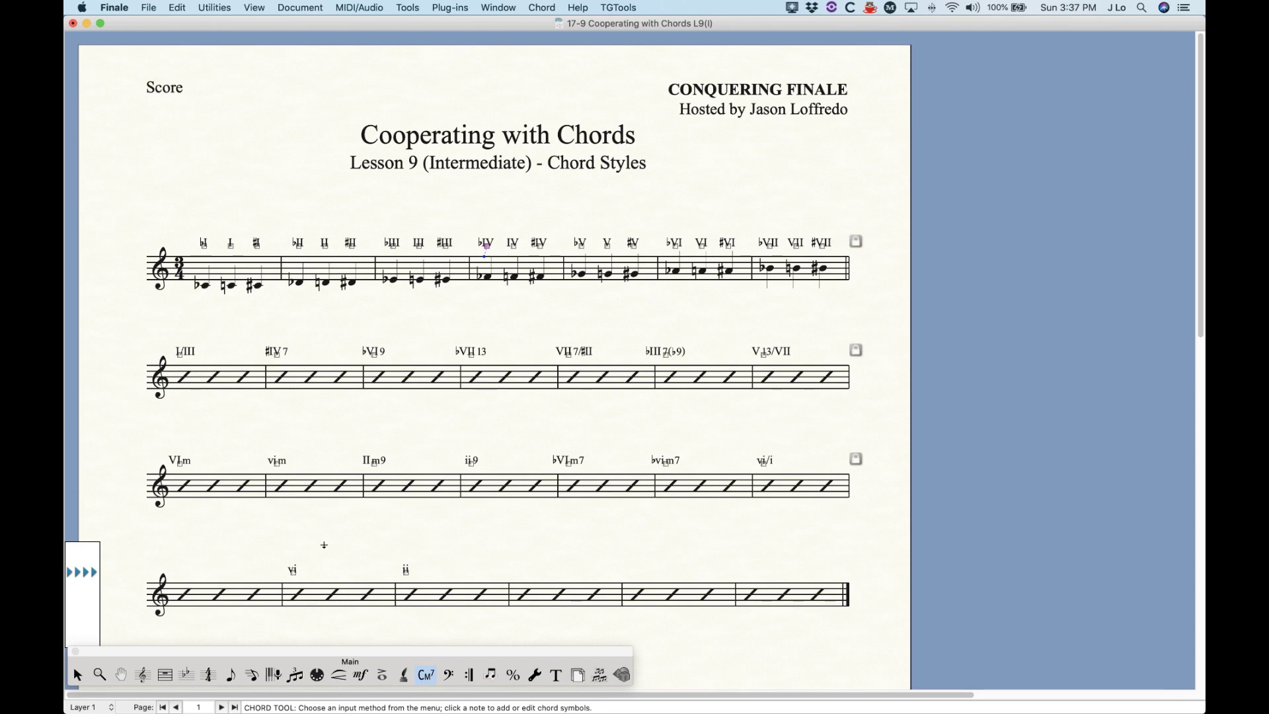
Step: Switch the chord symbols from Roman to the Nashville A style and return to the Selection tool
{"action": "left_click", "coordinate": [536, 5]}
{"action": "mouse_move", "coordinate": [635, 96]}
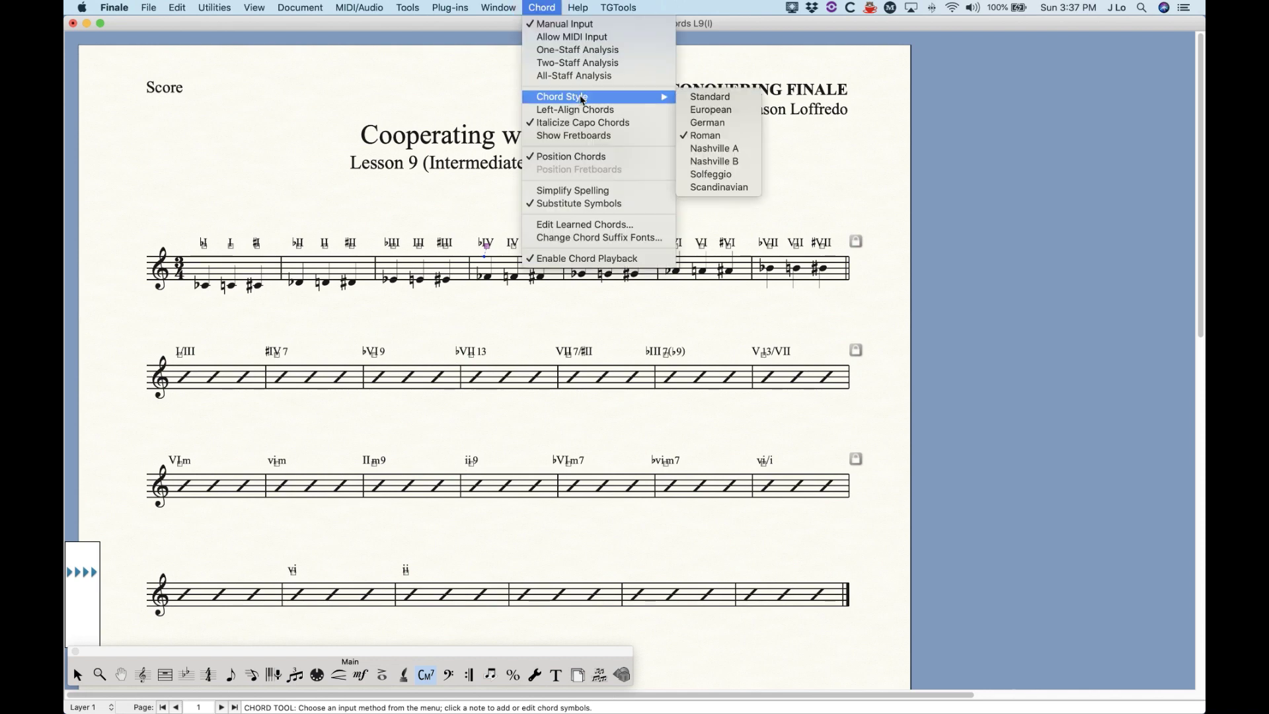
{"action": "left_click", "coordinate": [717, 148]}
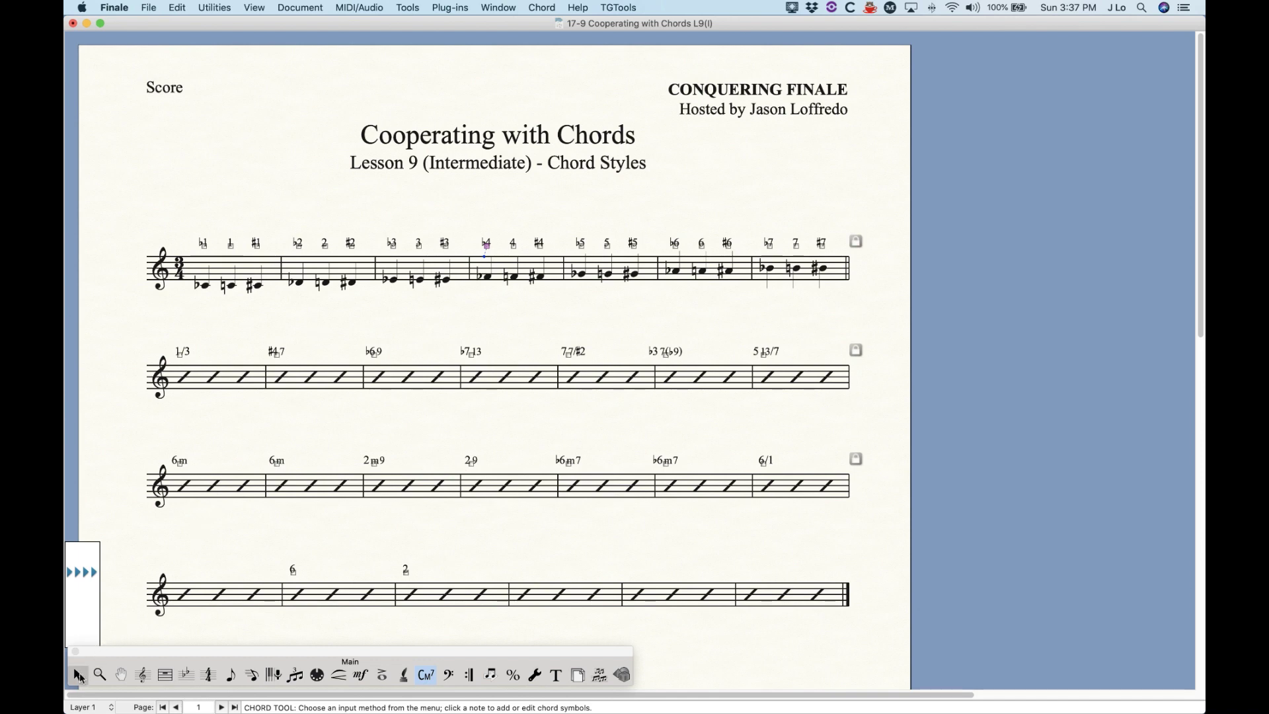
{"action": "left_click", "coordinate": [77, 674]}
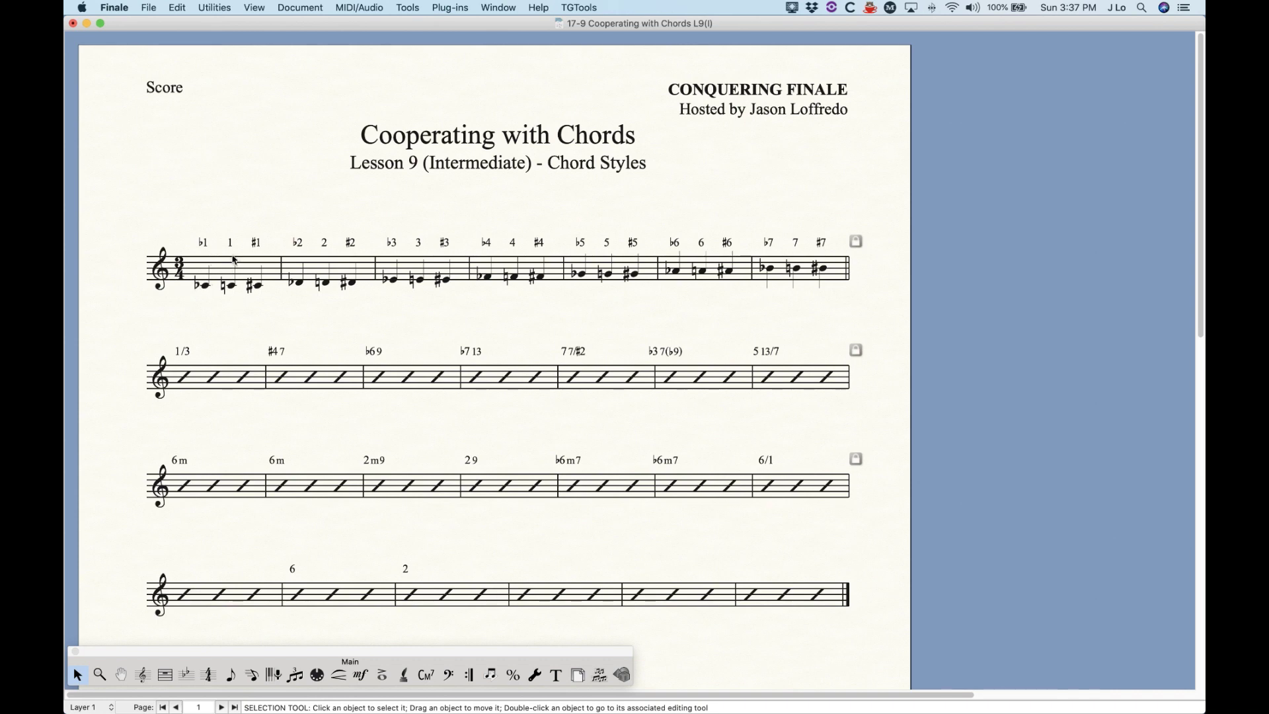
Step: Try changing the key signature to two sharps from the first measure onward, and undo the change
{"action": "left_click", "coordinate": [187, 674]}
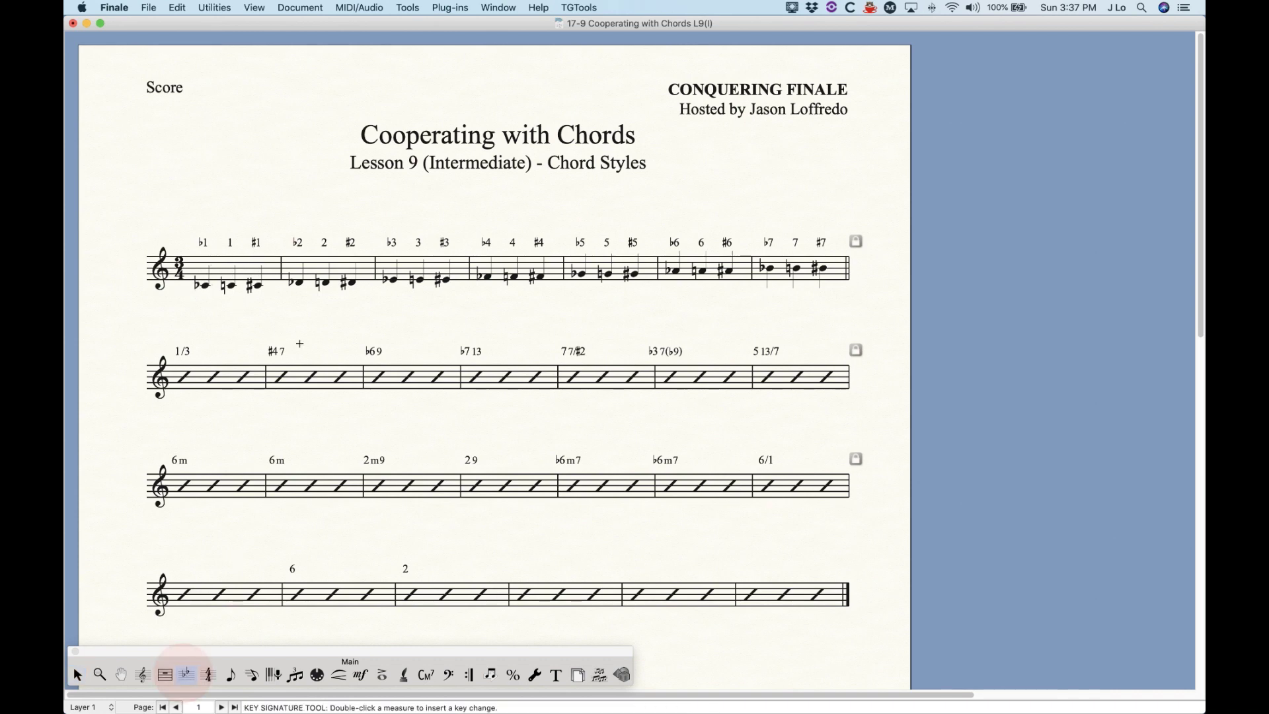
{"action": "double_click", "coordinate": [241, 277]}
{"action": "left_click", "coordinate": [657, 186]}
{"action": "left_click", "coordinate": [656, 187]}
{"action": "left_click", "coordinate": [562, 252]}
{"action": "left_click", "coordinate": [725, 394]}
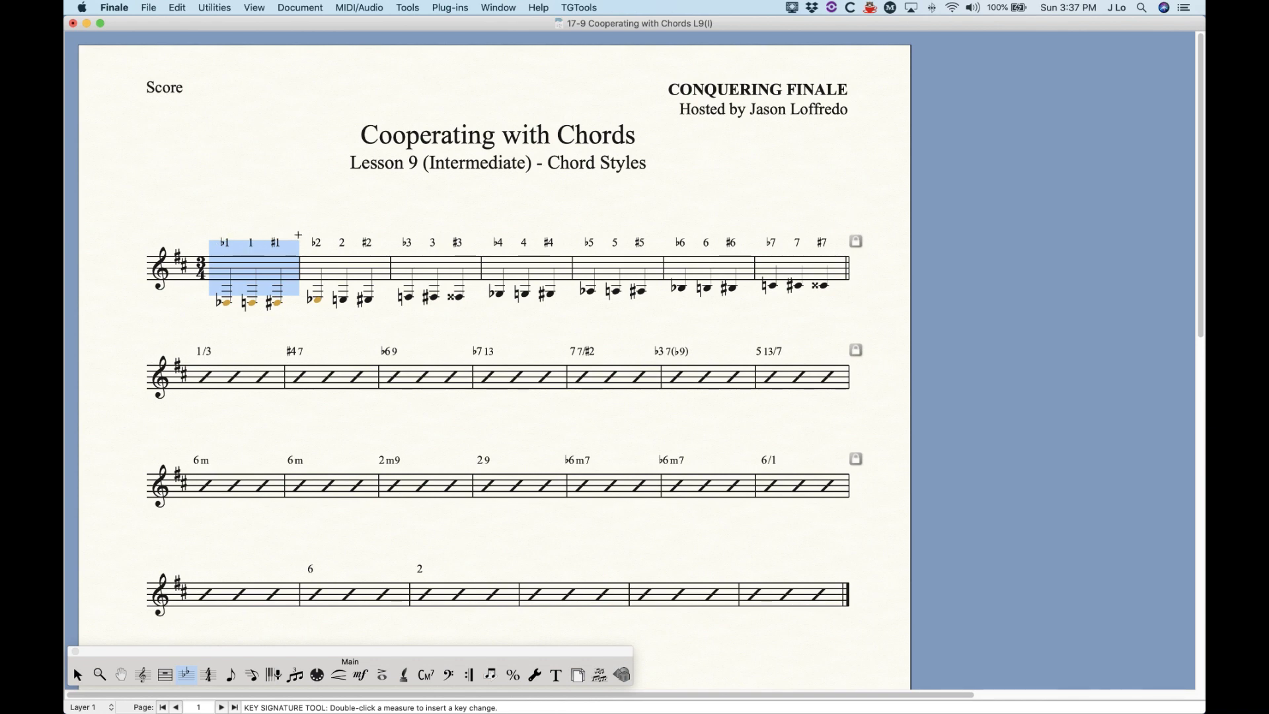
{"action": "key", "text": "ctrl+z"}
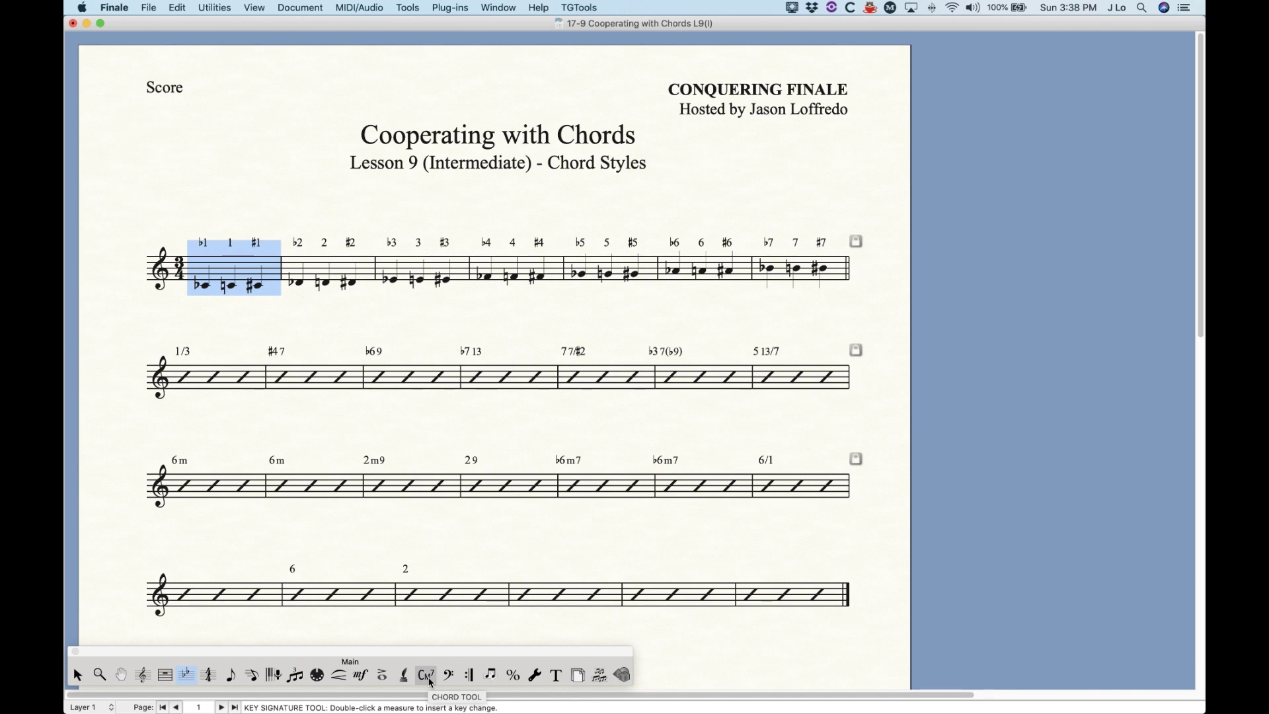
Step: Show the fretboards for all chords, hide them again, and return to the Selection tool
{"action": "left_click", "coordinate": [429, 680]}
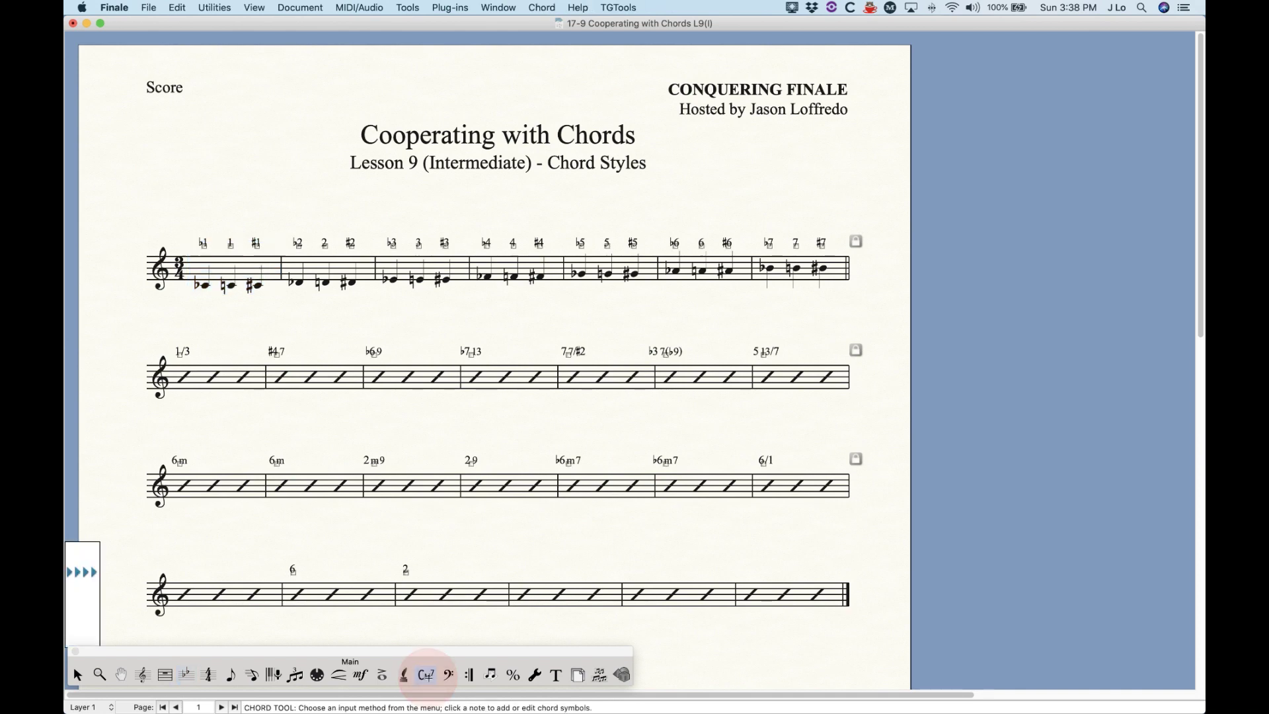
{"action": "left_click", "coordinate": [543, 8]}
{"action": "left_click", "coordinate": [546, 135]}
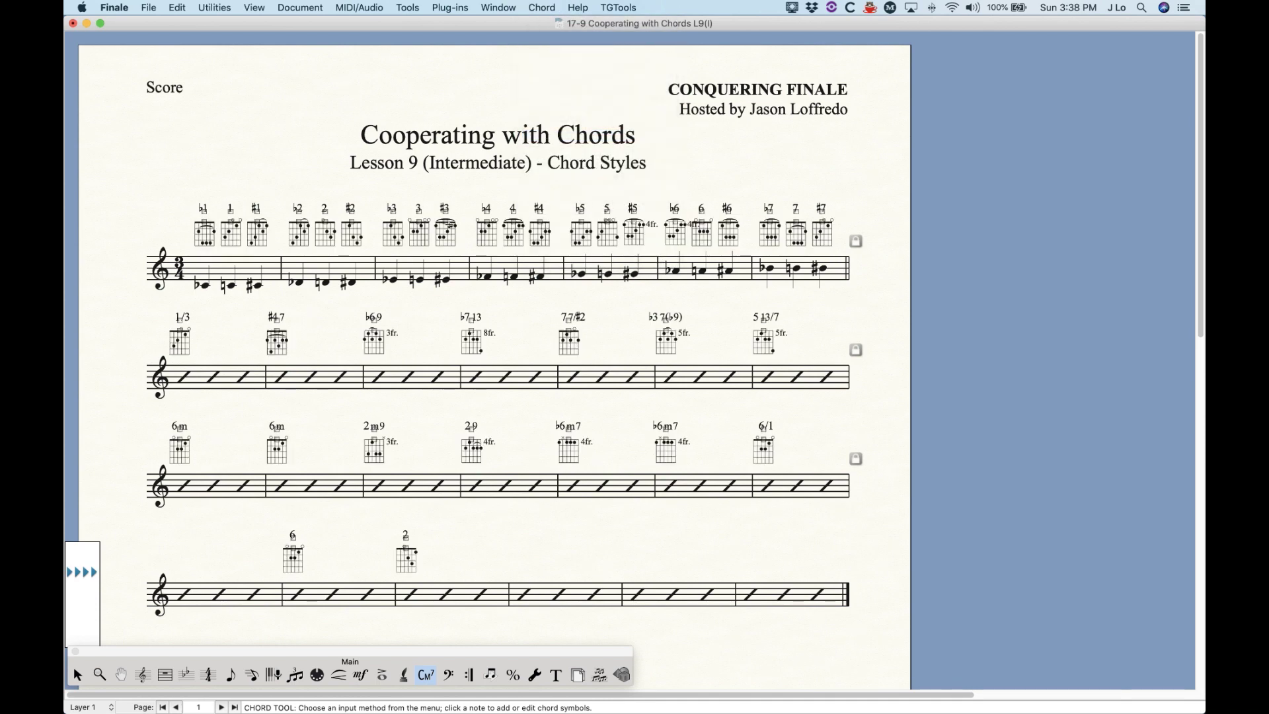
{"action": "left_click", "coordinate": [551, 7]}
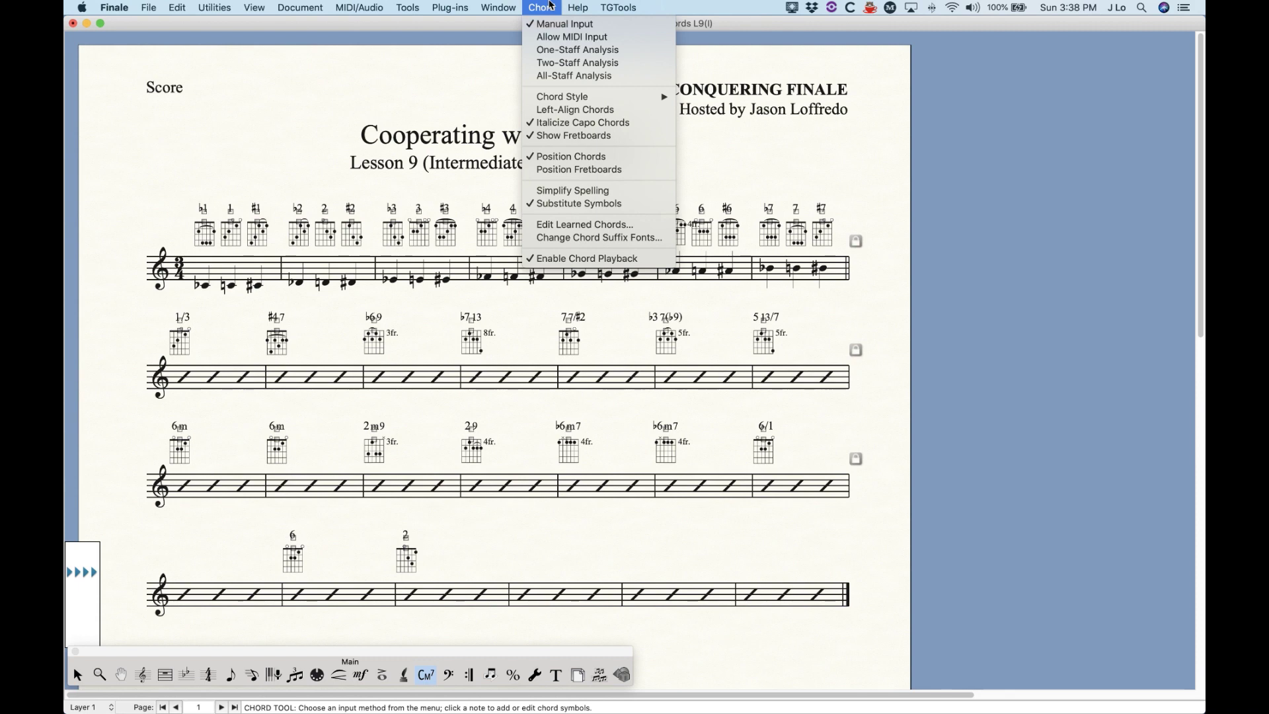
{"action": "left_click", "coordinate": [557, 140]}
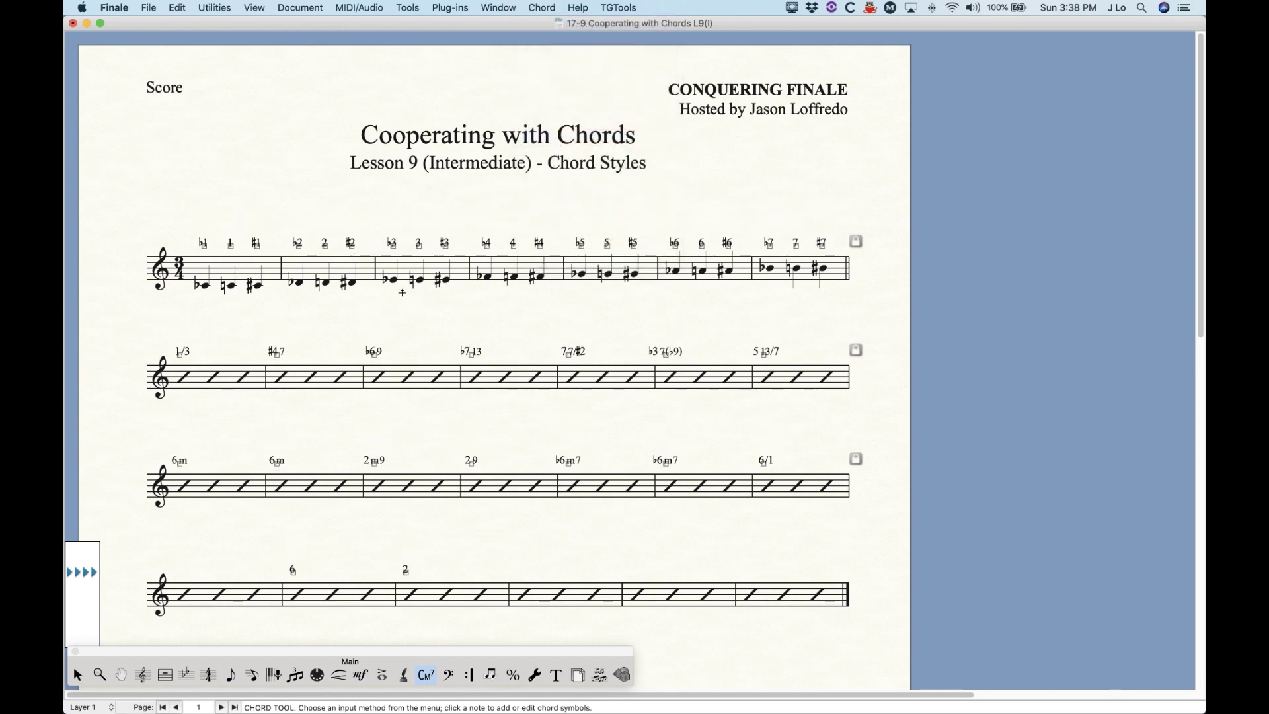
{"action": "left_click", "coordinate": [77, 674]}
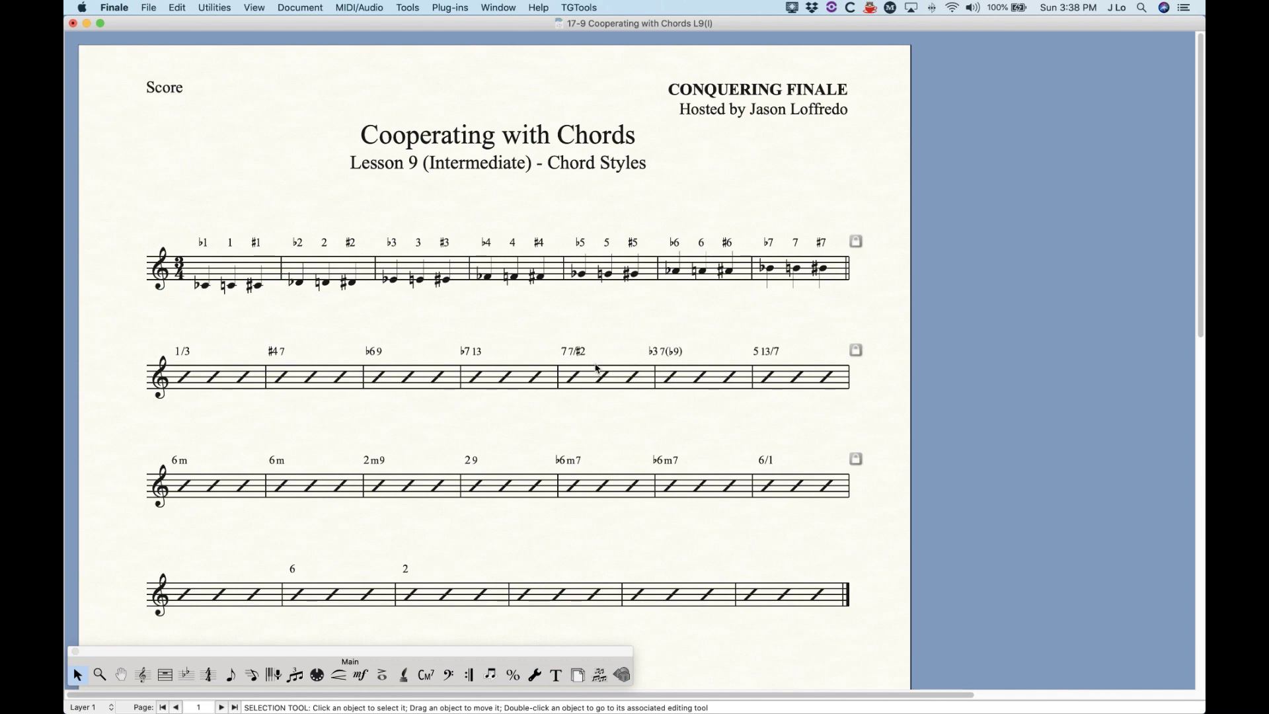
Step: Set the score's chord style to Standard and return to the Selection tool
{"action": "left_click", "coordinate": [425, 676]}
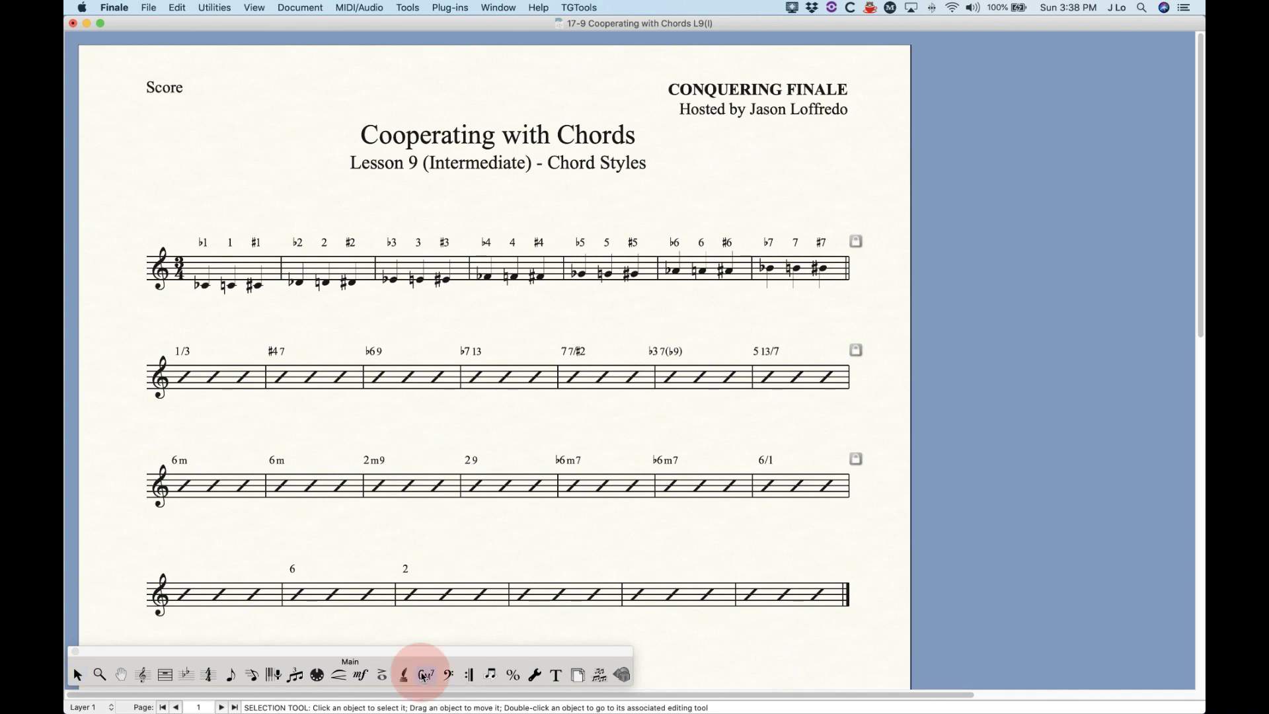
{"action": "left_click", "coordinate": [541, 7]}
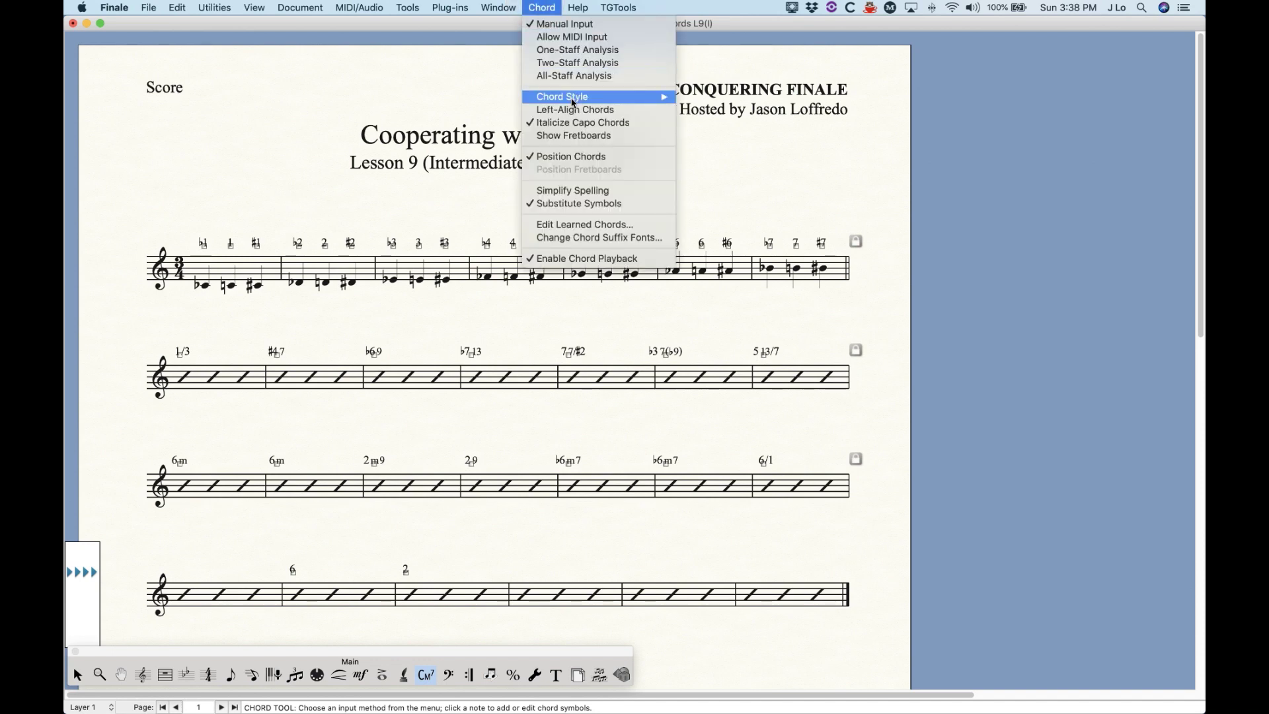
{"action": "mouse_move", "coordinate": [572, 99]}
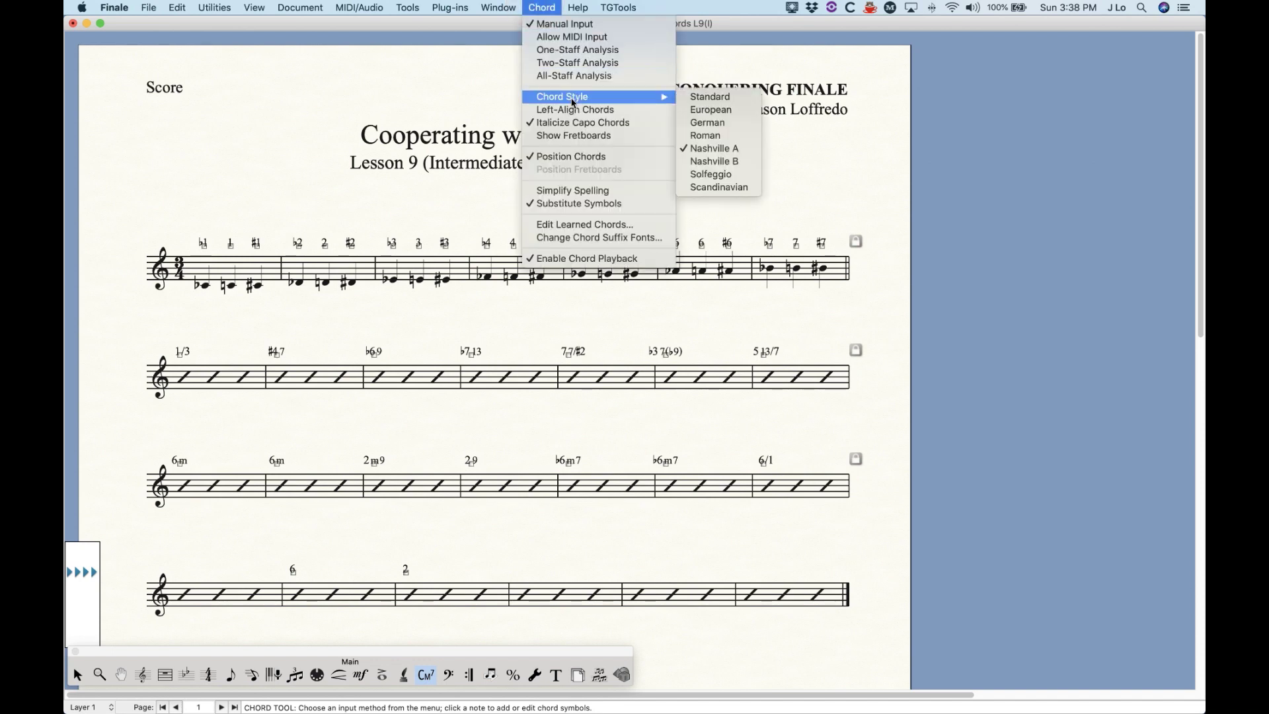
{"action": "left_click", "coordinate": [709, 96]}
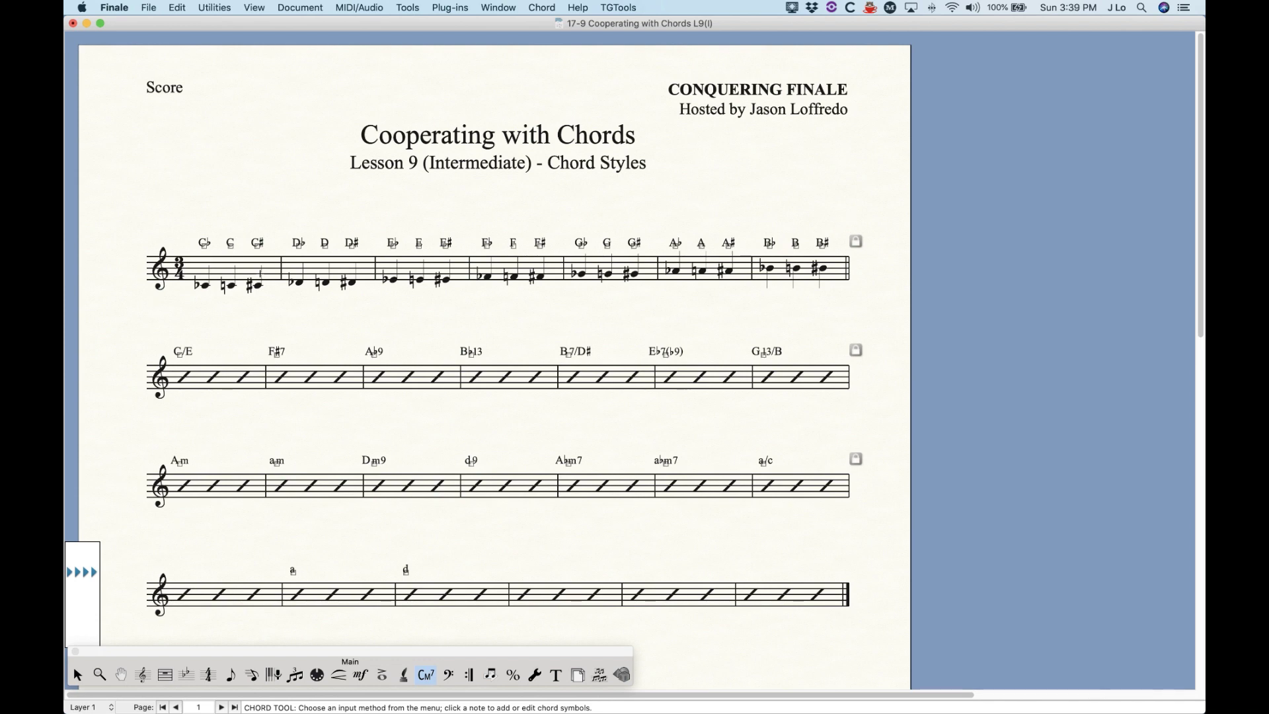
{"action": "left_click", "coordinate": [542, 7]}
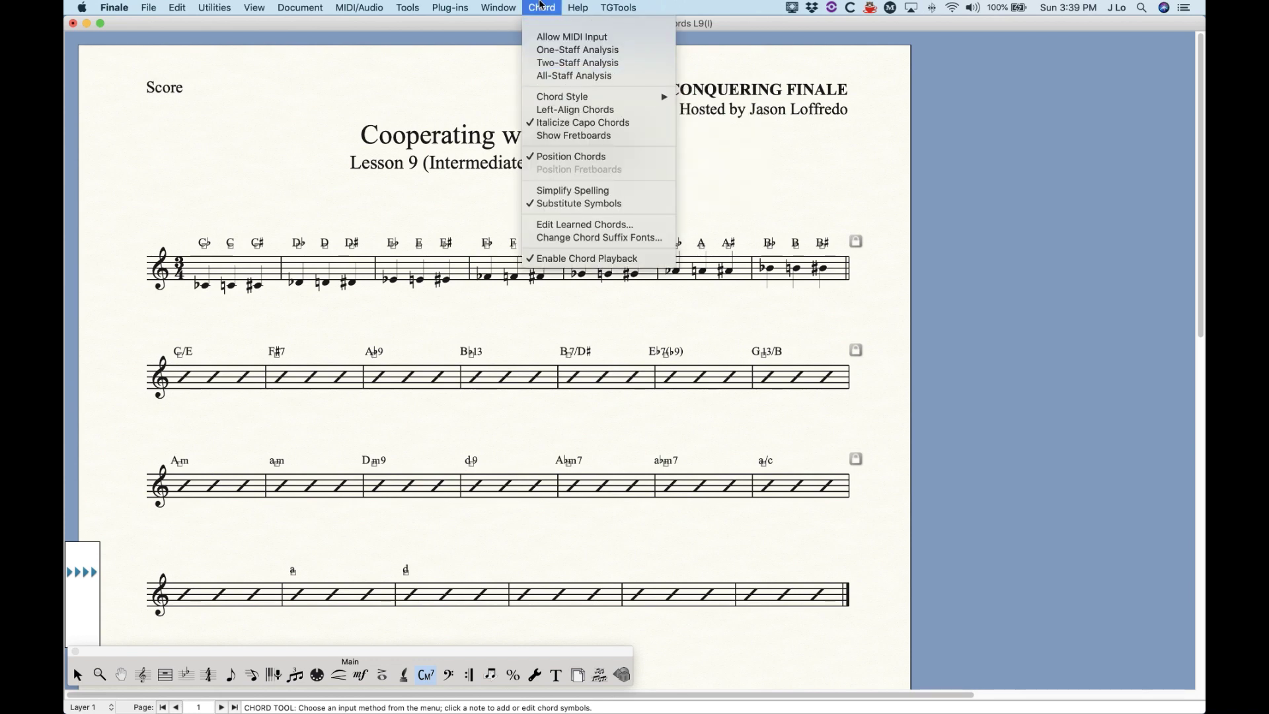
{"action": "left_click", "coordinate": [541, 7]}
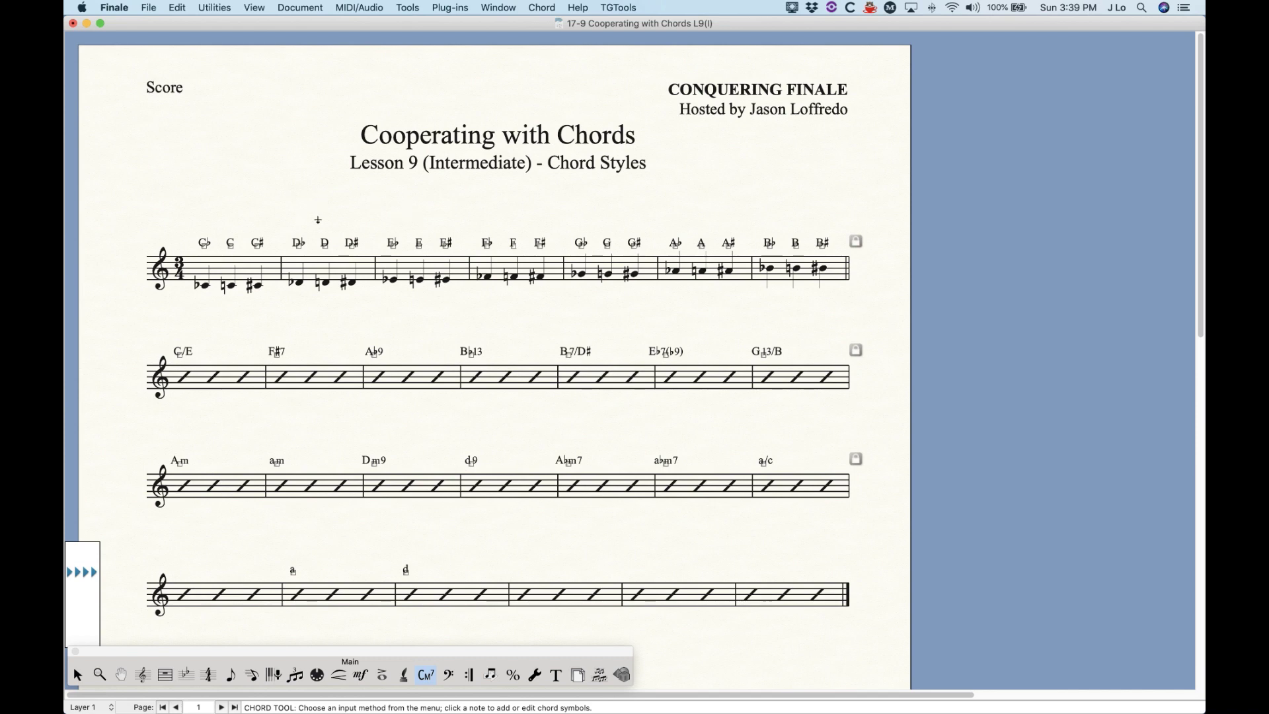
{"action": "left_click", "coordinate": [80, 675]}
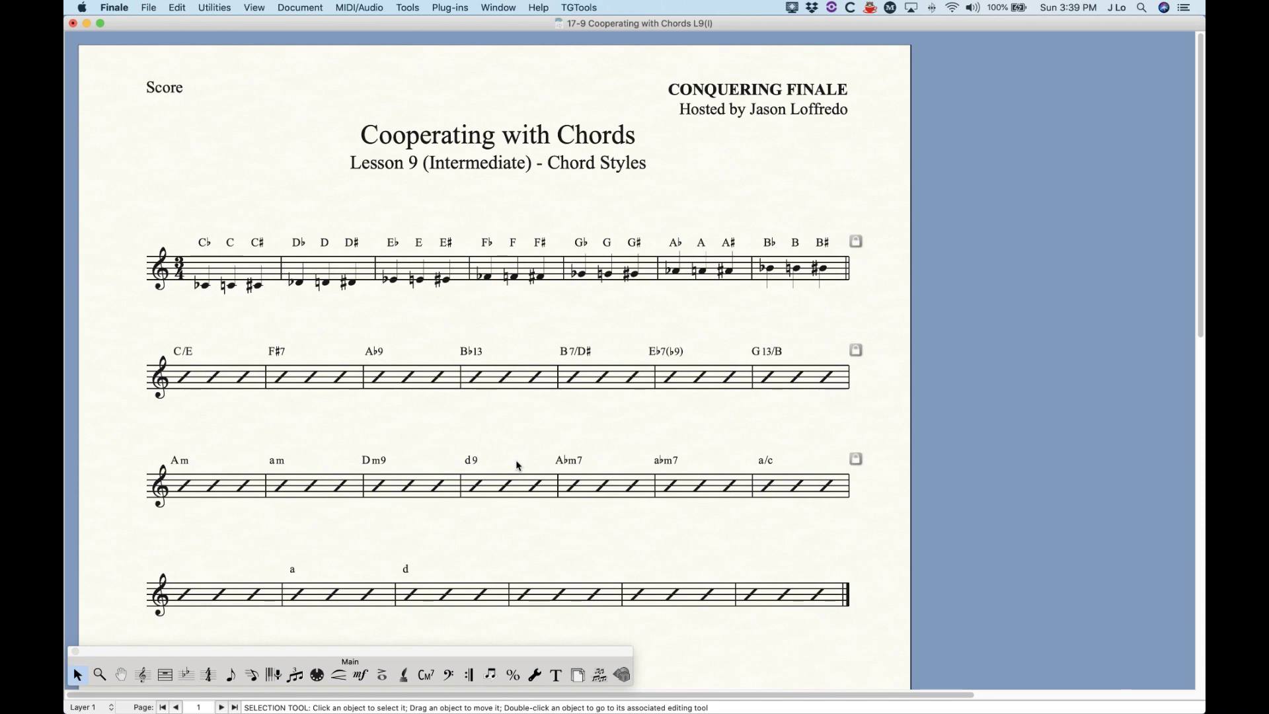
{"action": "left_click", "coordinate": [426, 675]}
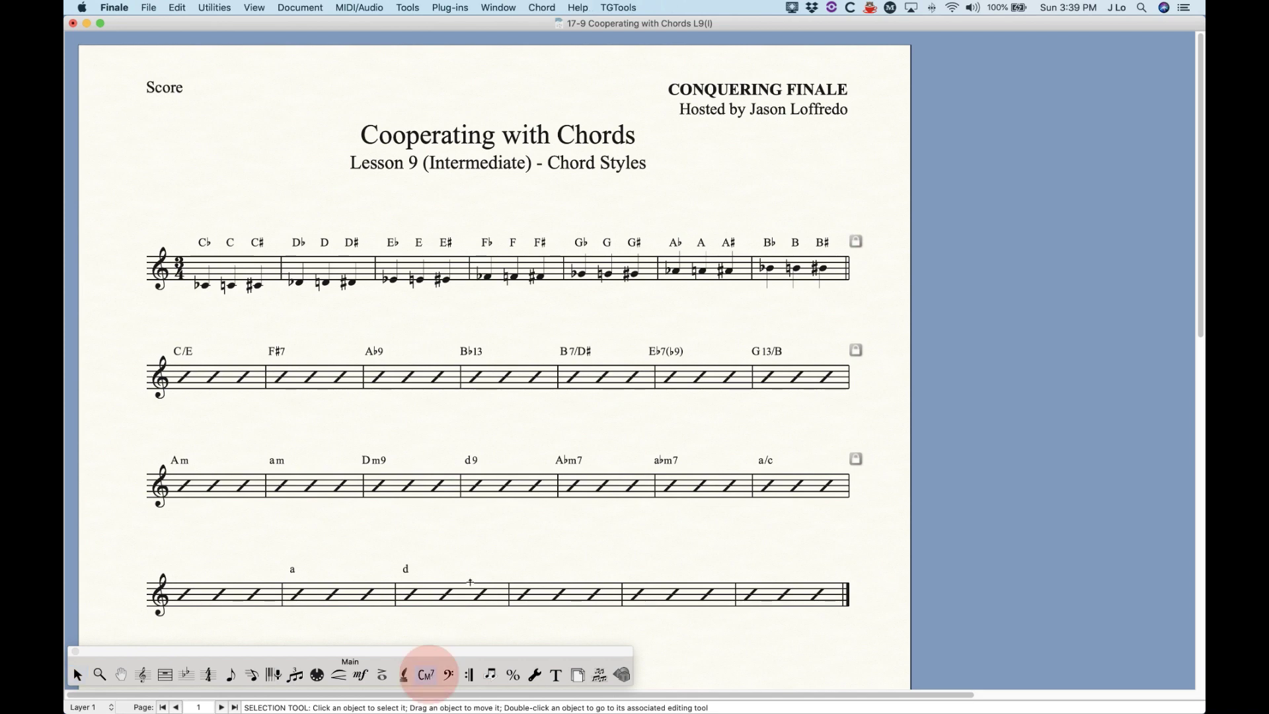
{"action": "left_click", "coordinate": [537, 6]}
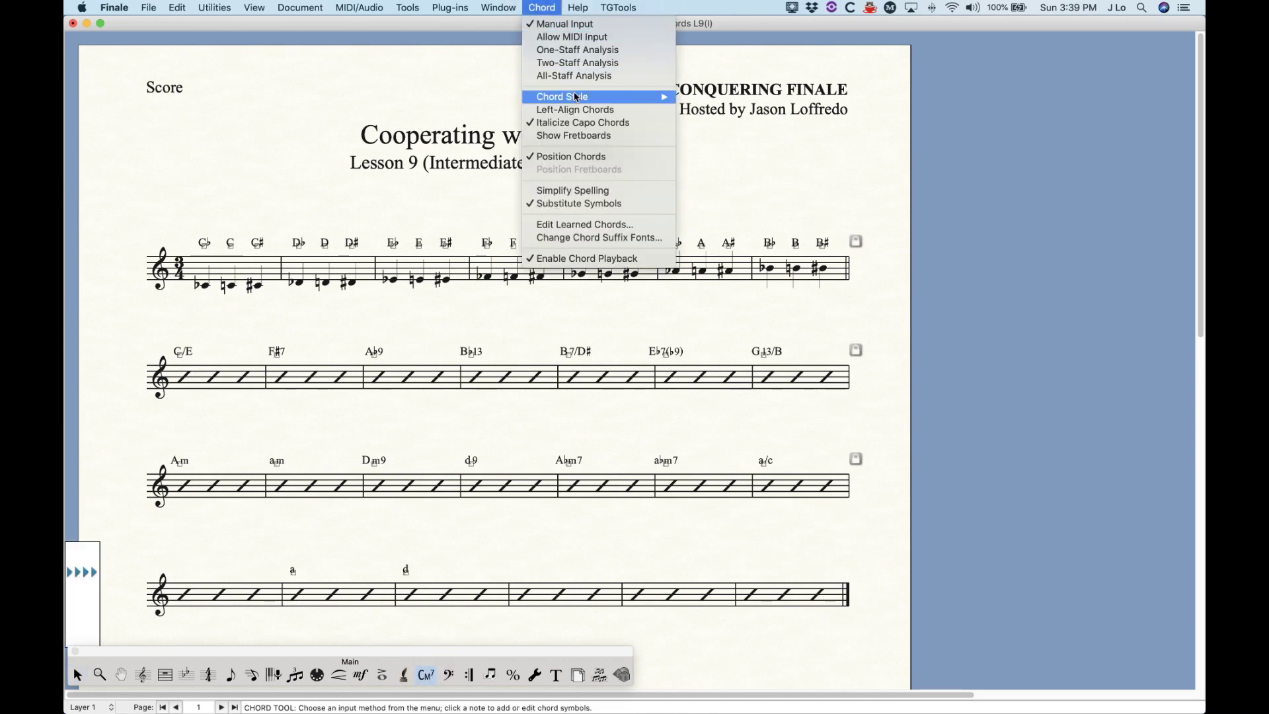
{"action": "mouse_move", "coordinate": [577, 97]}
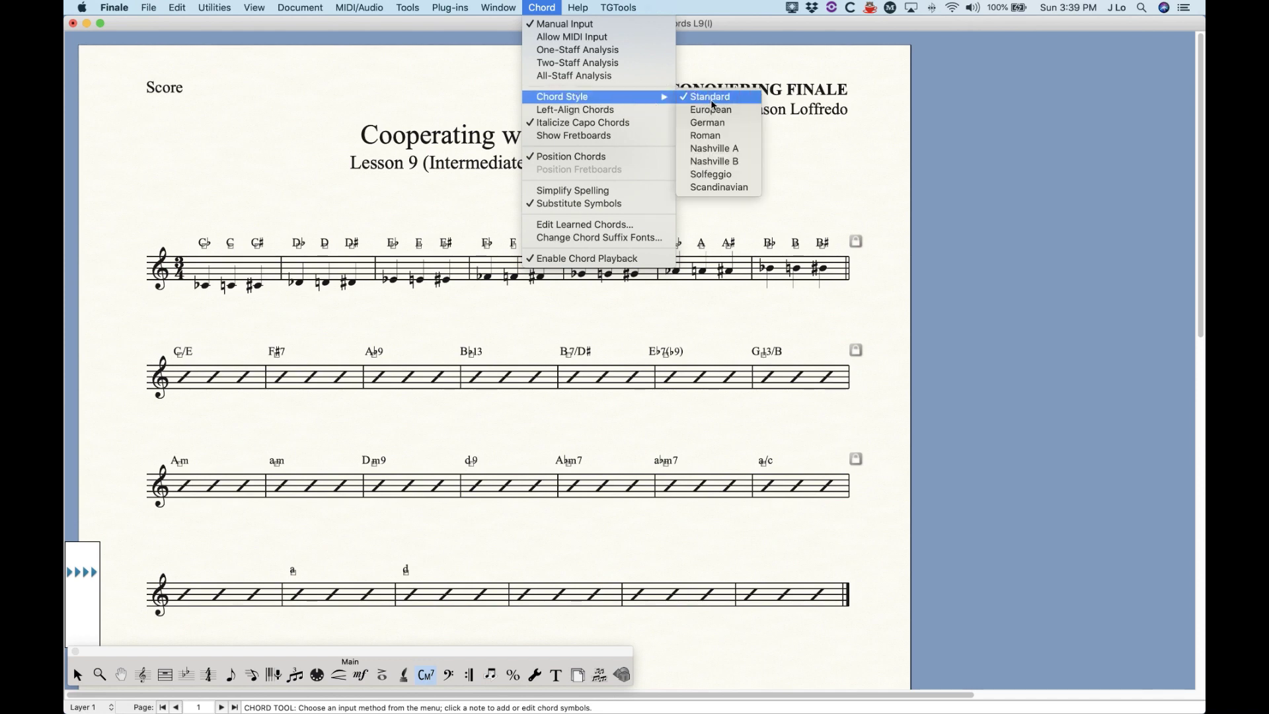
{"action": "left_click", "coordinate": [544, 6]}
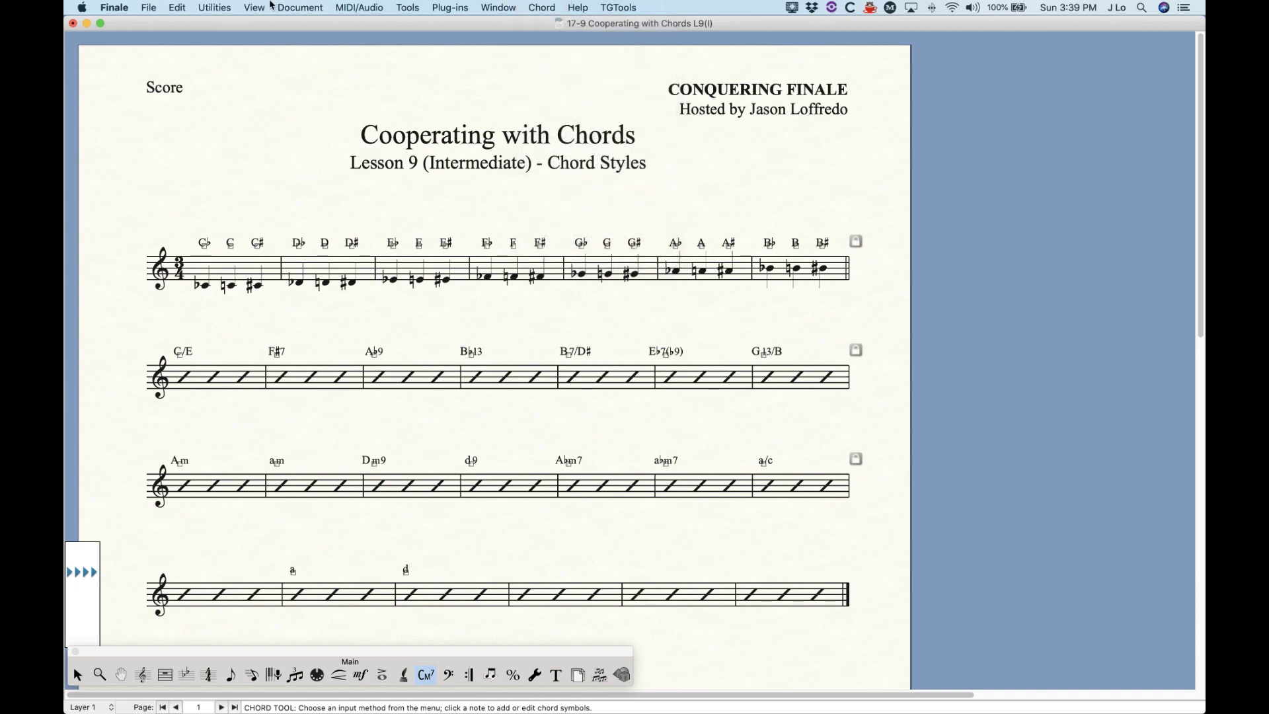
{"action": "left_click", "coordinate": [318, 5]}
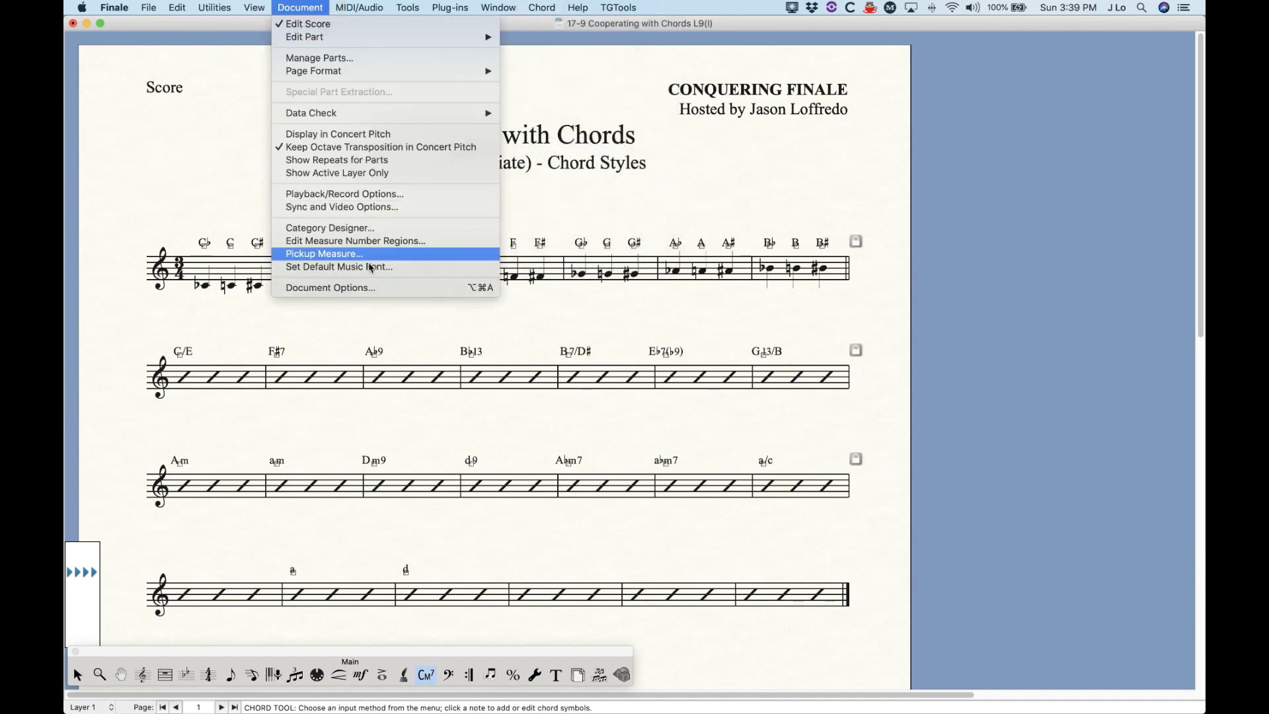
{"action": "left_click", "coordinate": [311, 7]}
{"action": "left_click", "coordinate": [535, 5]}
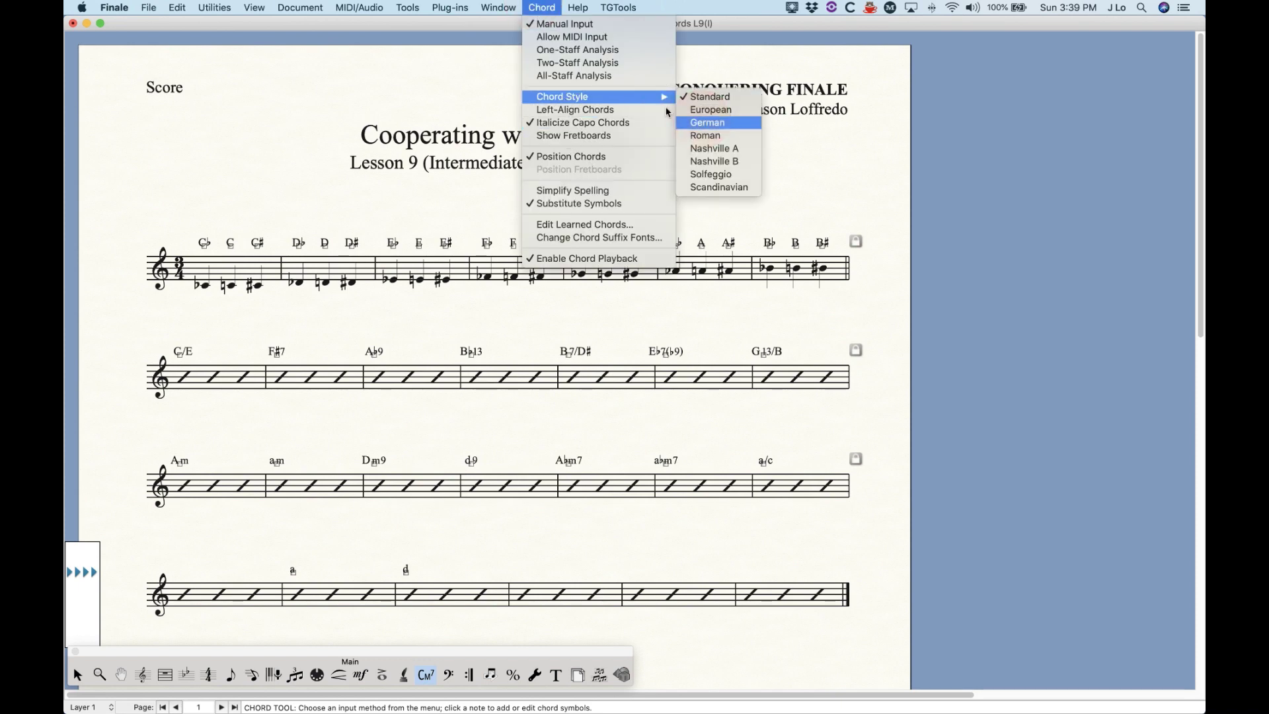
Step: Switch the chord style to German and open the document's font options for the chord Symbol element, clear of the first chords
{"action": "left_click", "coordinate": [706, 122]}
{"action": "left_click", "coordinate": [298, 6]}
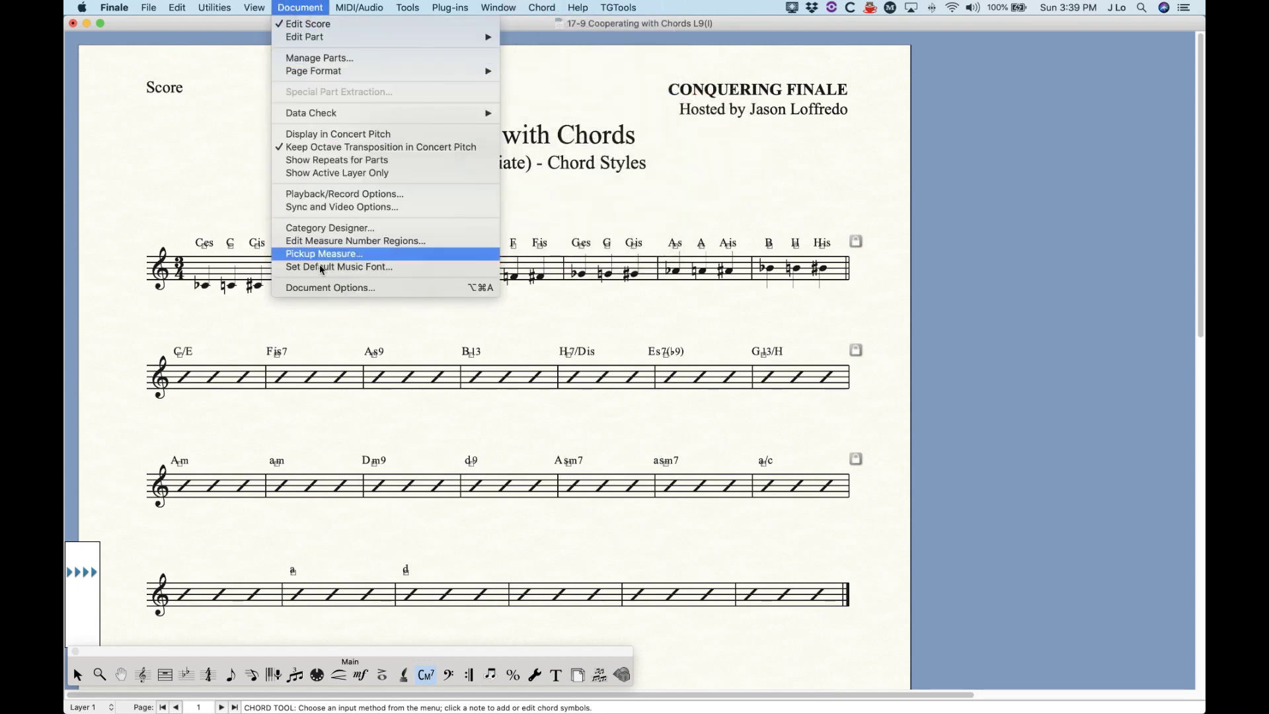
{"action": "left_click", "coordinate": [339, 286]}
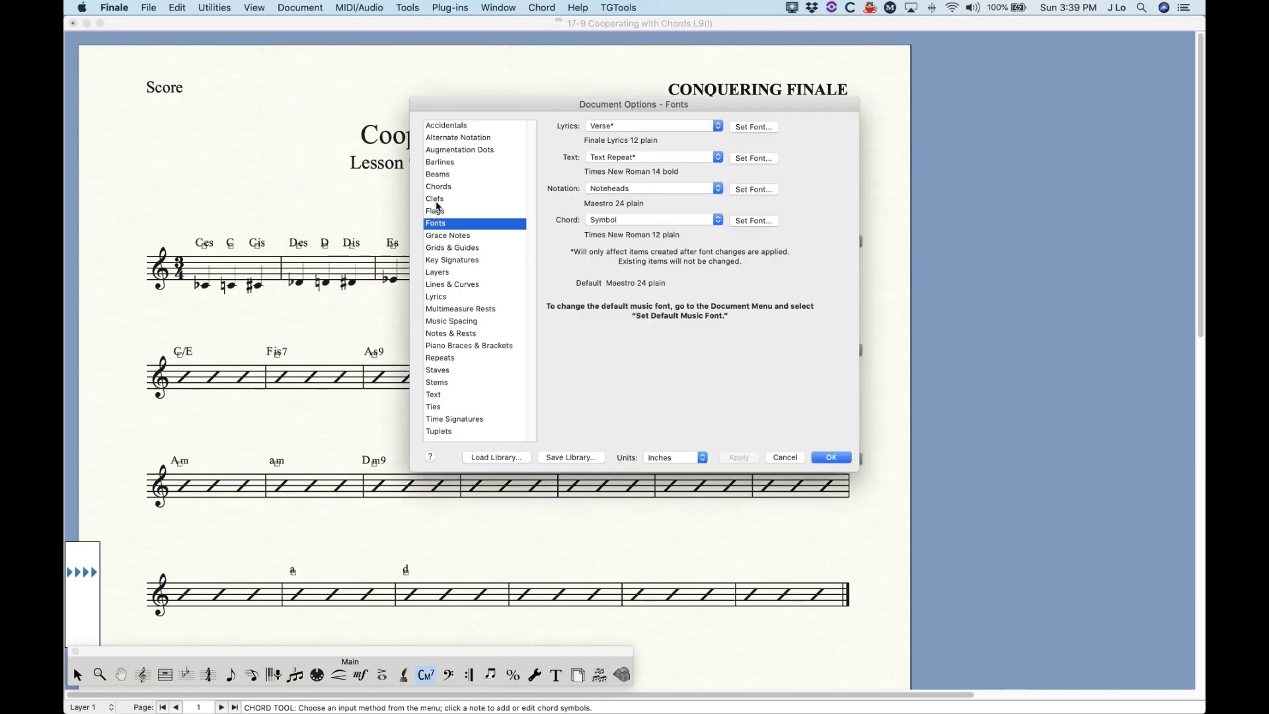
{"action": "left_click", "coordinate": [611, 221]}
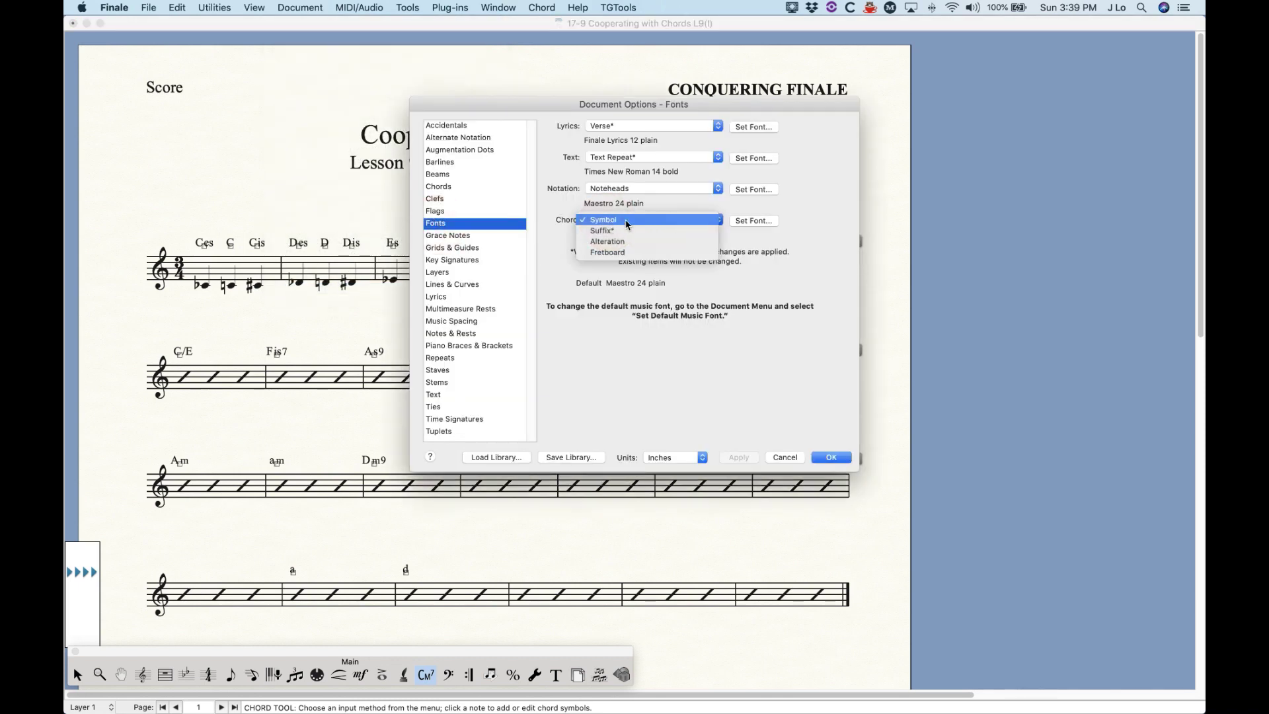
{"action": "left_click", "coordinate": [617, 222]}
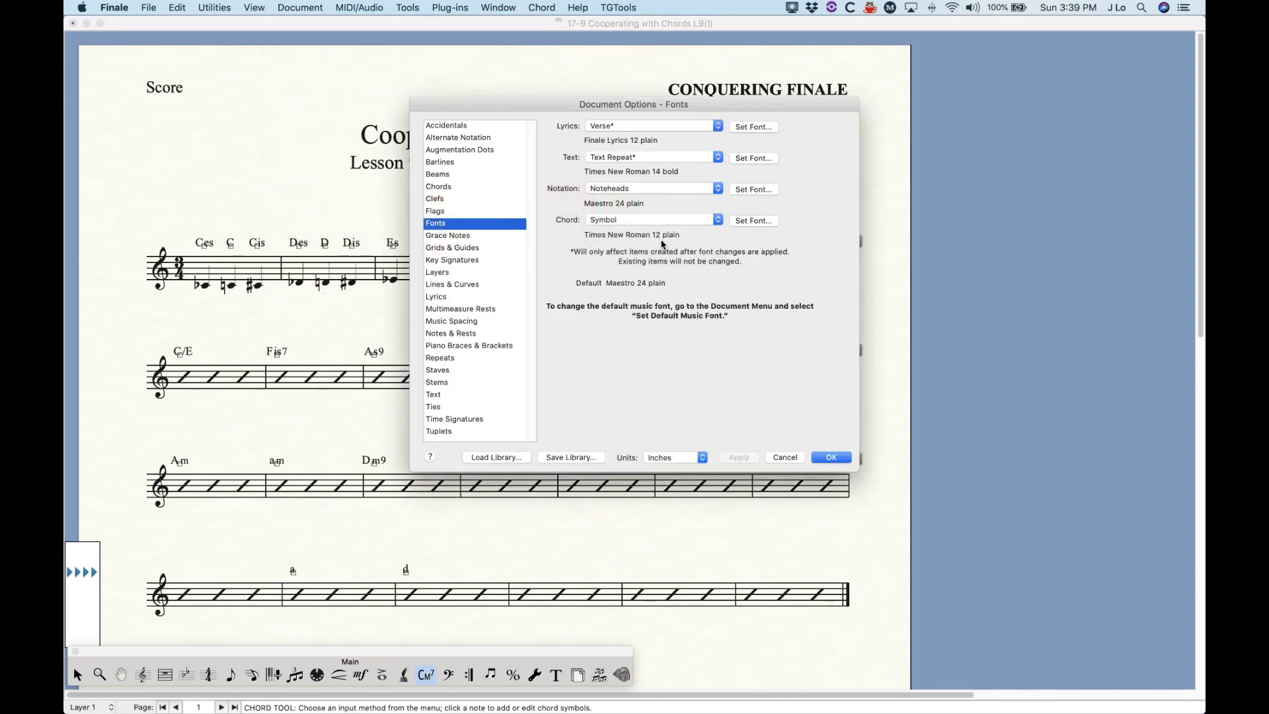
{"action": "left_click_drag", "start_coordinate": [619, 107], "coordinate": [732, 106]}
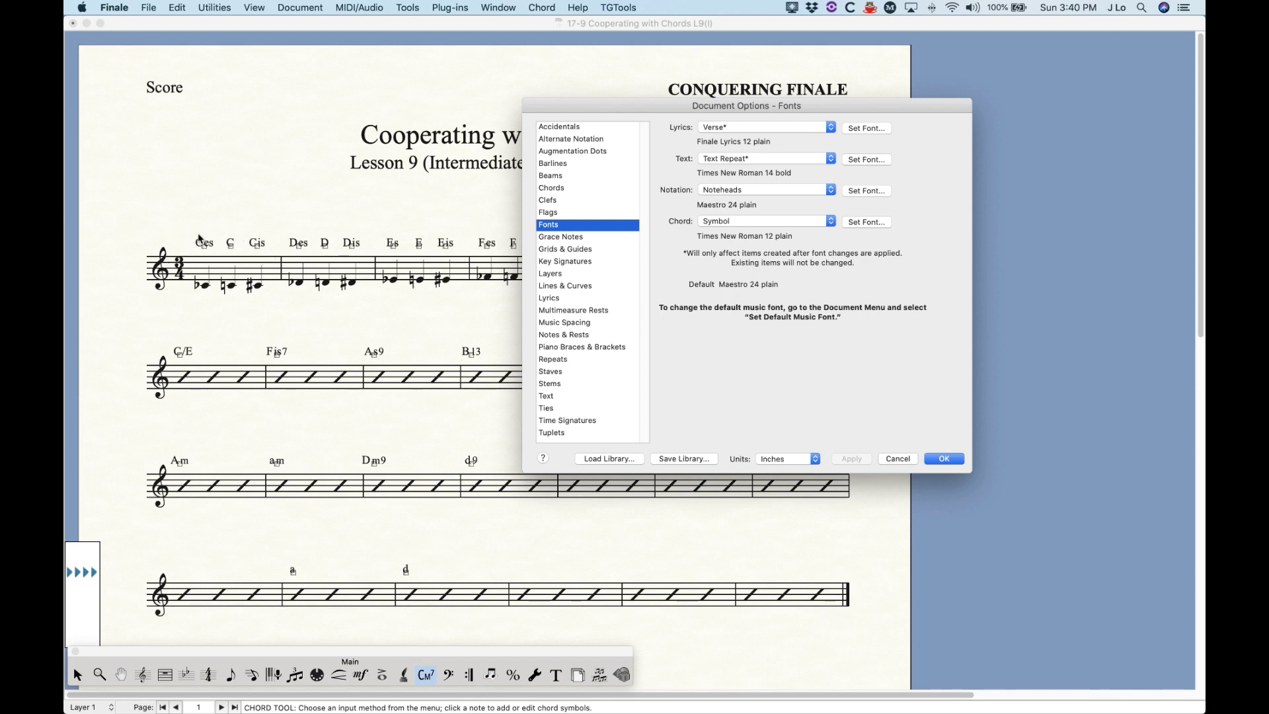
Step: Set the chord Symbol font size to 24 and apply it to the score
{"action": "left_click", "coordinate": [720, 220]}
{"action": "left_click", "coordinate": [719, 220]}
{"action": "left_click", "coordinate": [866, 223]}
{"action": "double_click", "coordinate": [818, 433]}
{"action": "type", "text": "24"}
{"action": "left_click", "coordinate": [846, 568]}
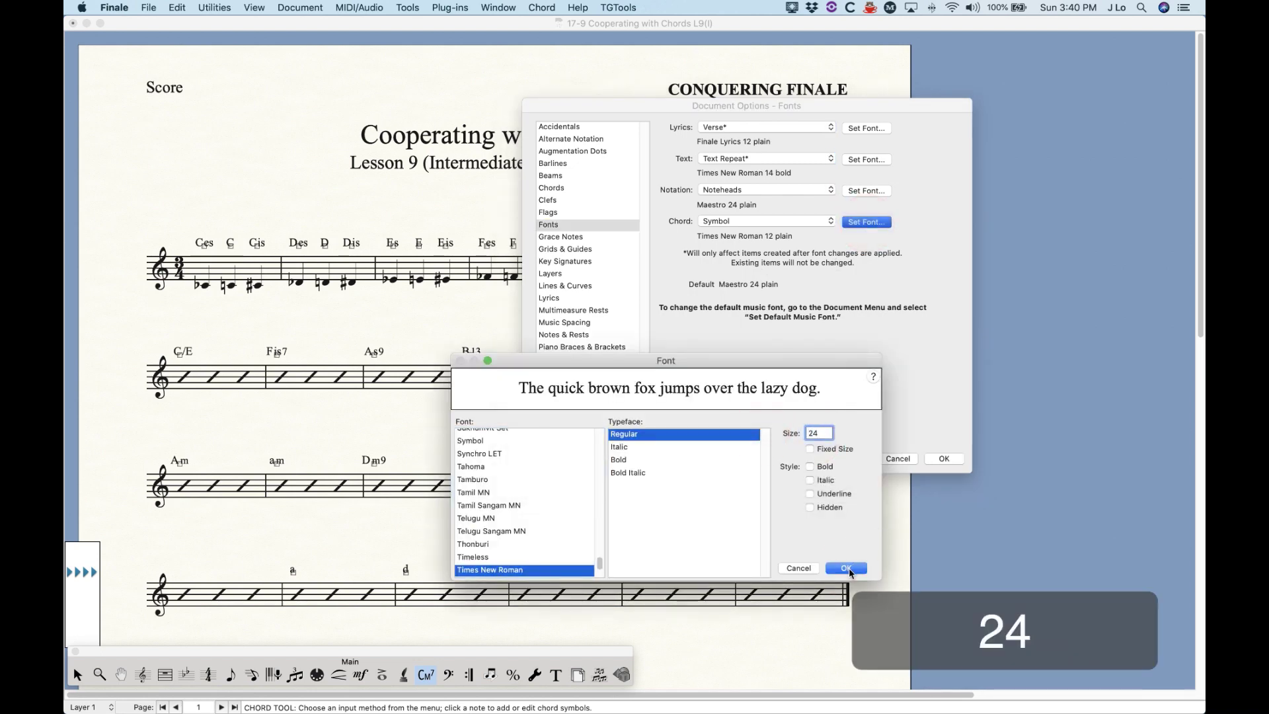
{"action": "left_click", "coordinate": [852, 459]}
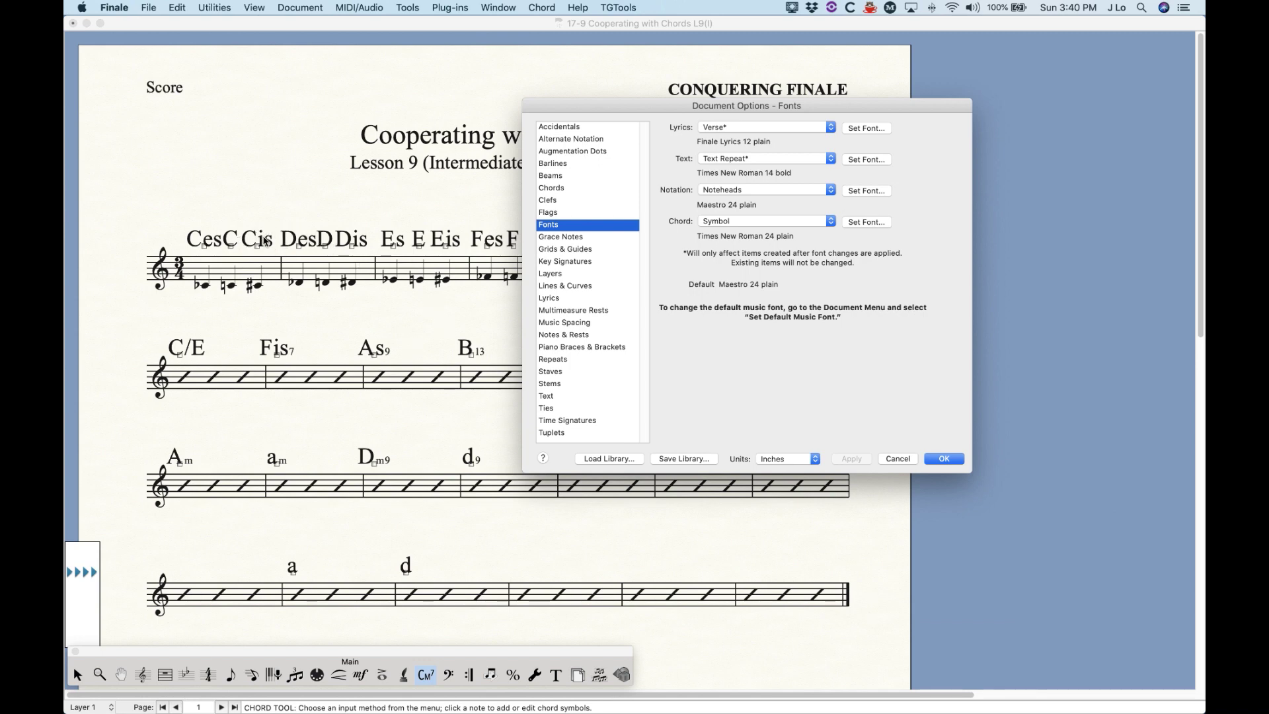
Step: Close the document options and undo the chord symbol font size change
{"action": "key", "text": "super+z"}
{"action": "key", "text": "Return"}
{"action": "key", "text": "super+z"}
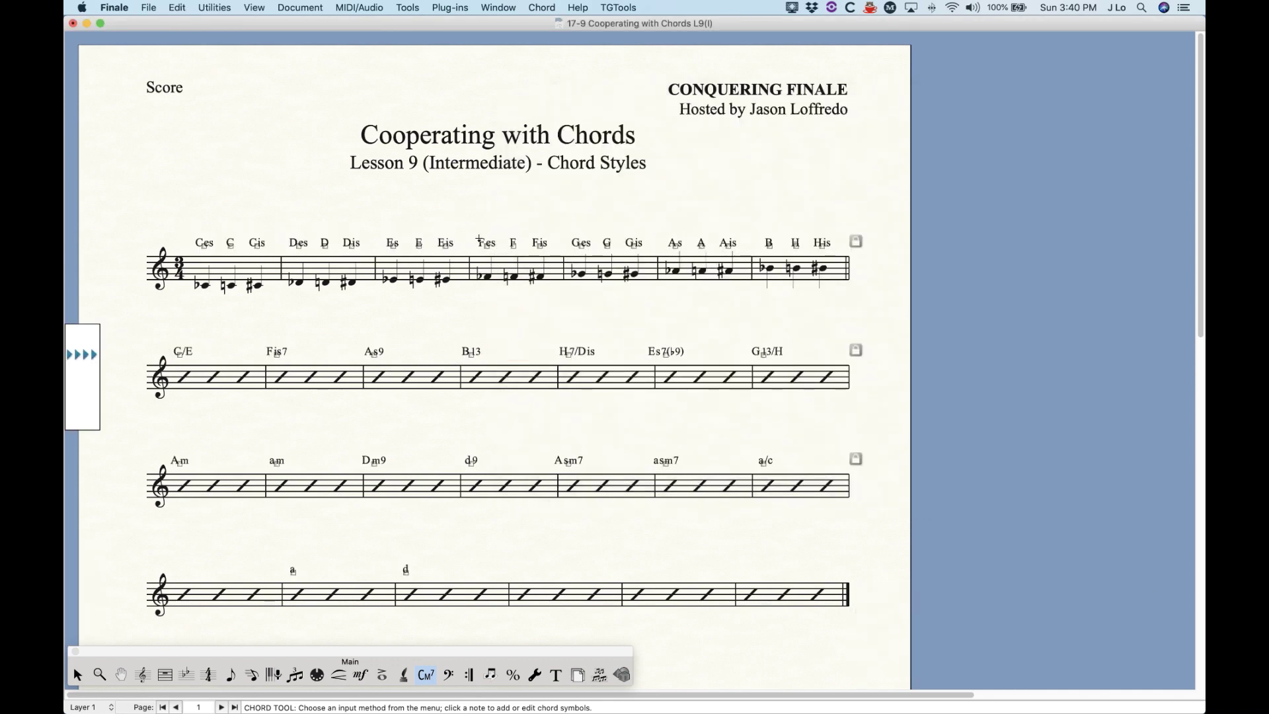
Step: Switch the chord symbols from German back to the Standard style and return to the Selection tool
{"action": "left_click", "coordinate": [536, 7]}
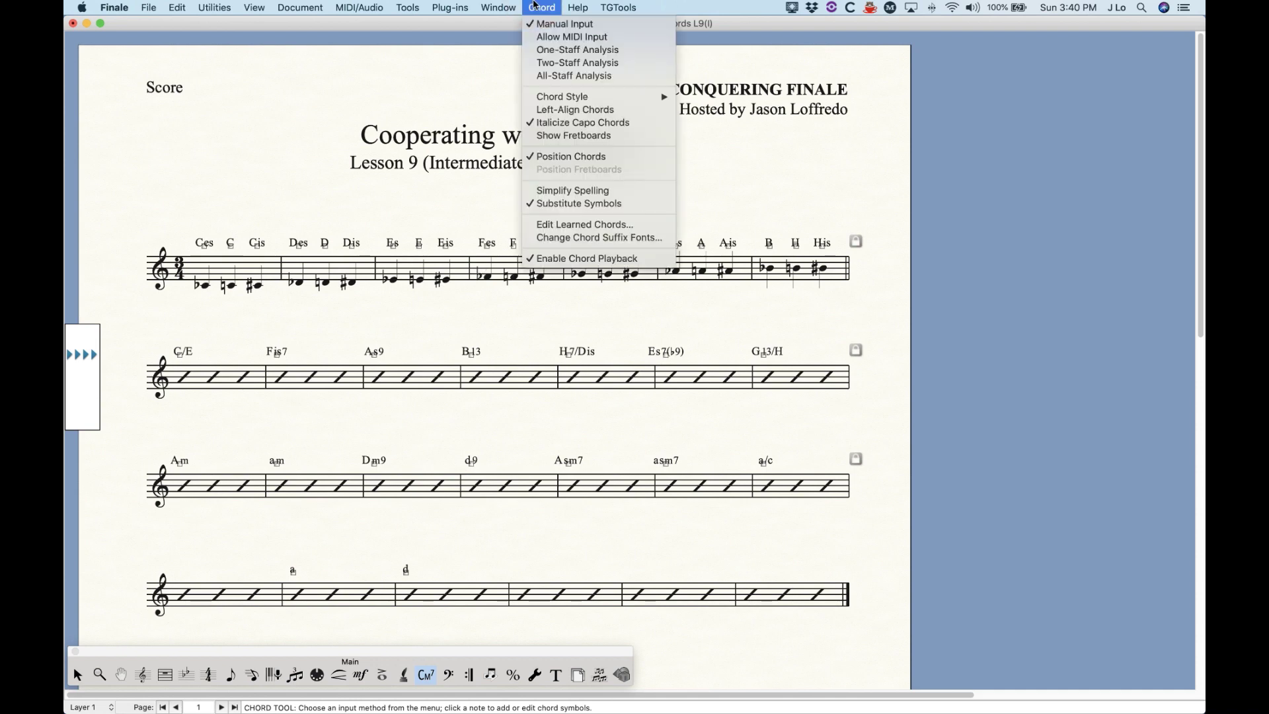
{"action": "mouse_move", "coordinate": [562, 98]}
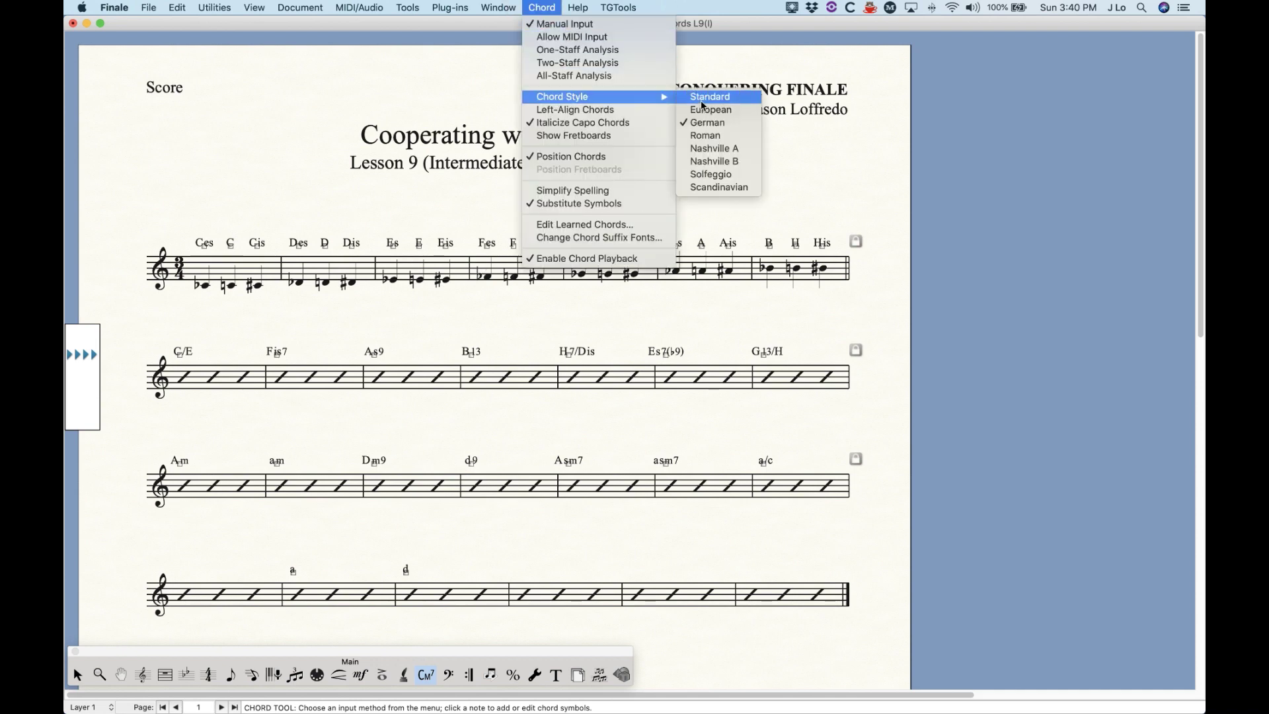
{"action": "left_click", "coordinate": [710, 97]}
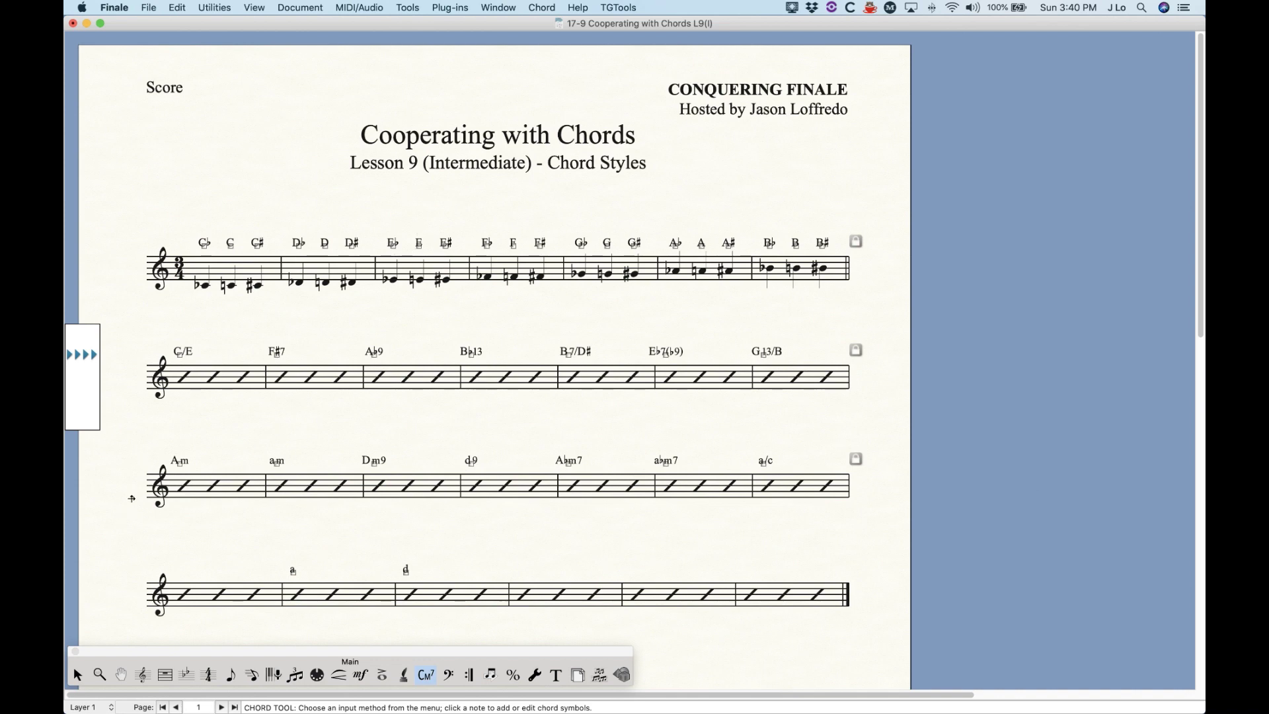
{"action": "left_click", "coordinate": [77, 676]}
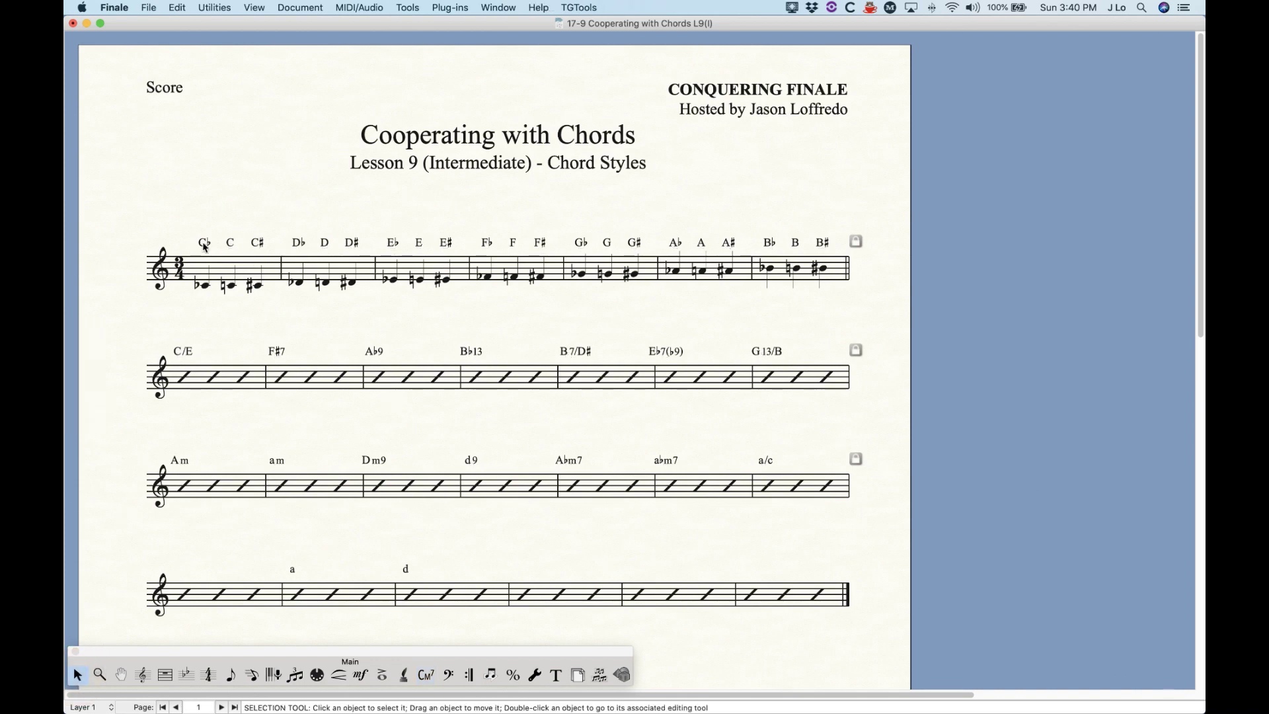